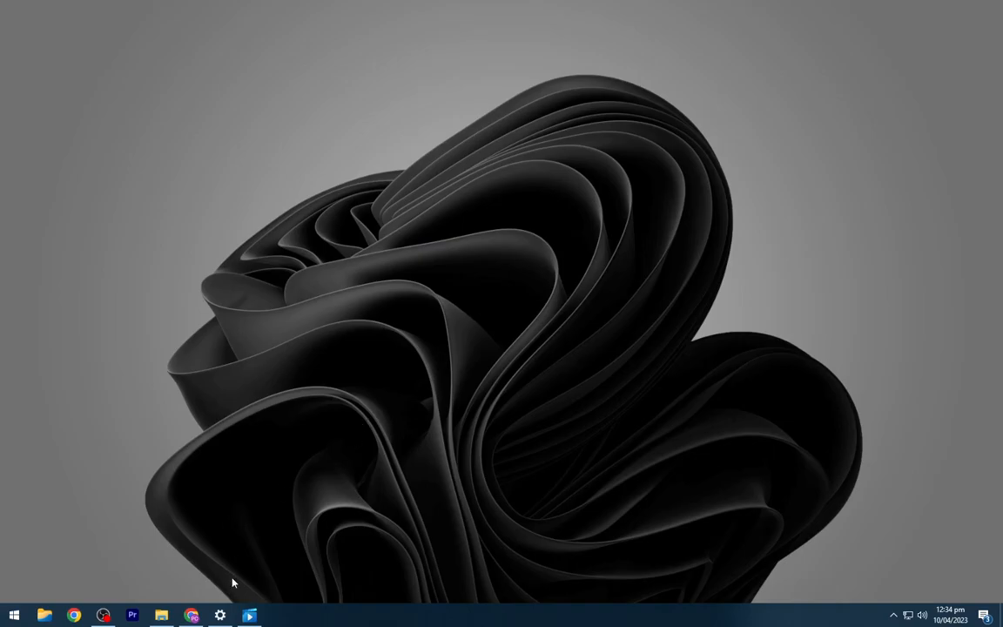
View the Windows Update page in Settings and close the window.
{"action": "left_click", "coordinate": [508, 321]}
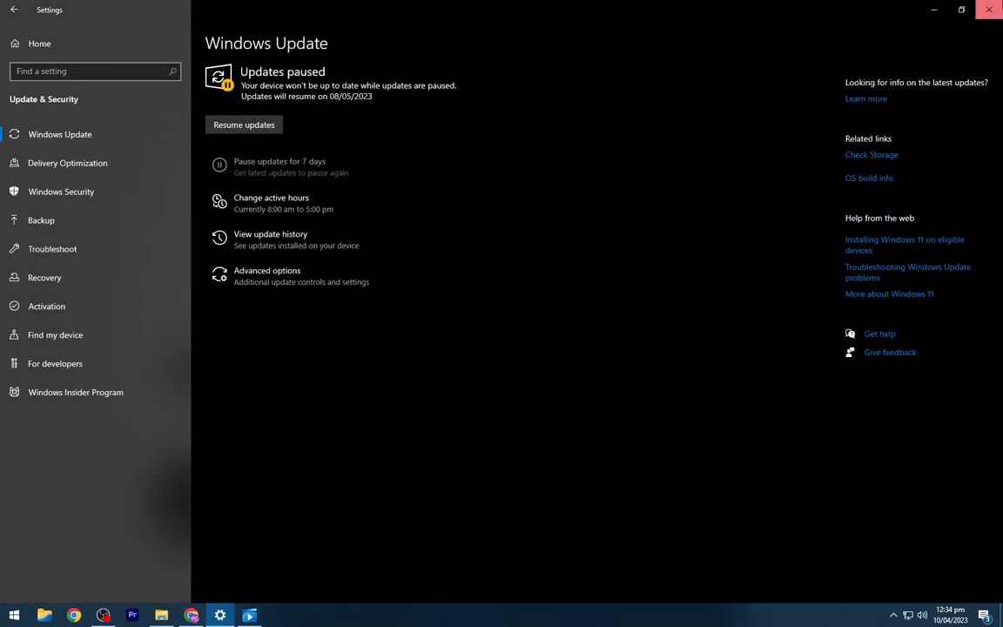
{"action": "left_click", "coordinate": [989, 10]}
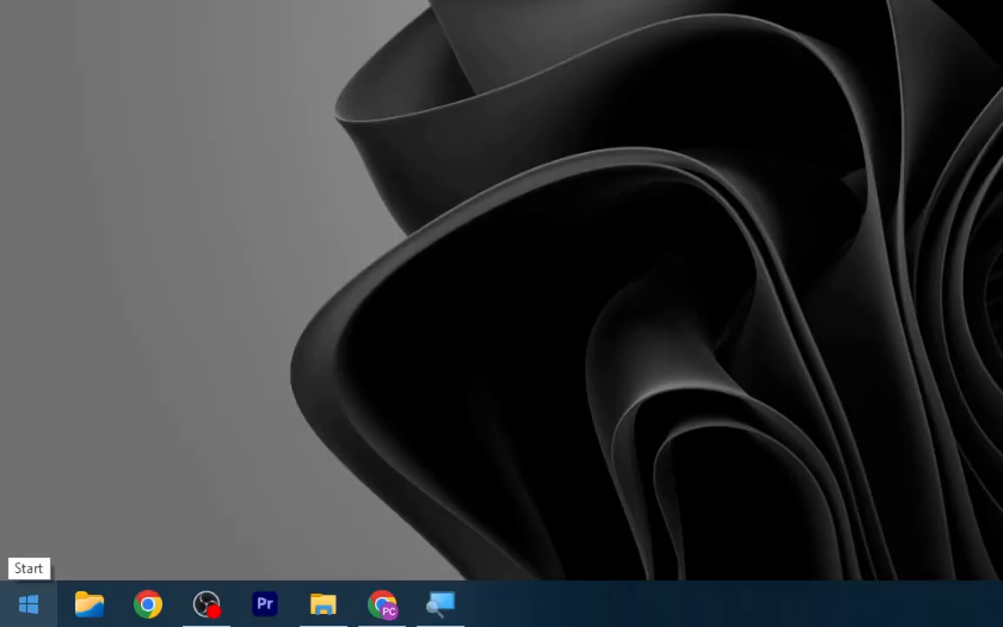
Open the additional power settings from the Power & sleep page of the Windows system settings.
{"action": "left_click", "coordinate": [14, 616]}
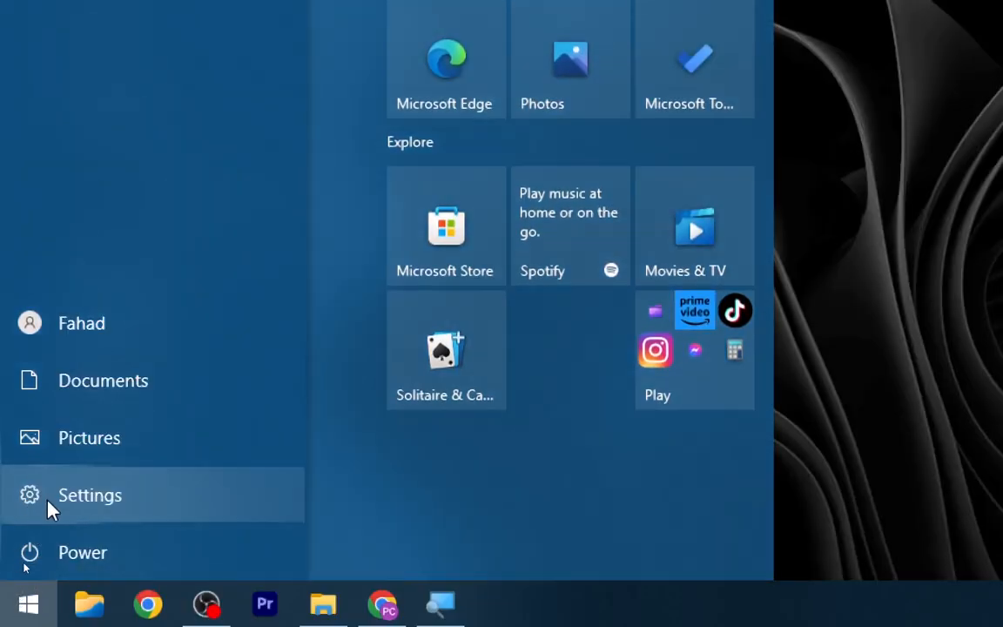
{"action": "left_click", "coordinate": [48, 508]}
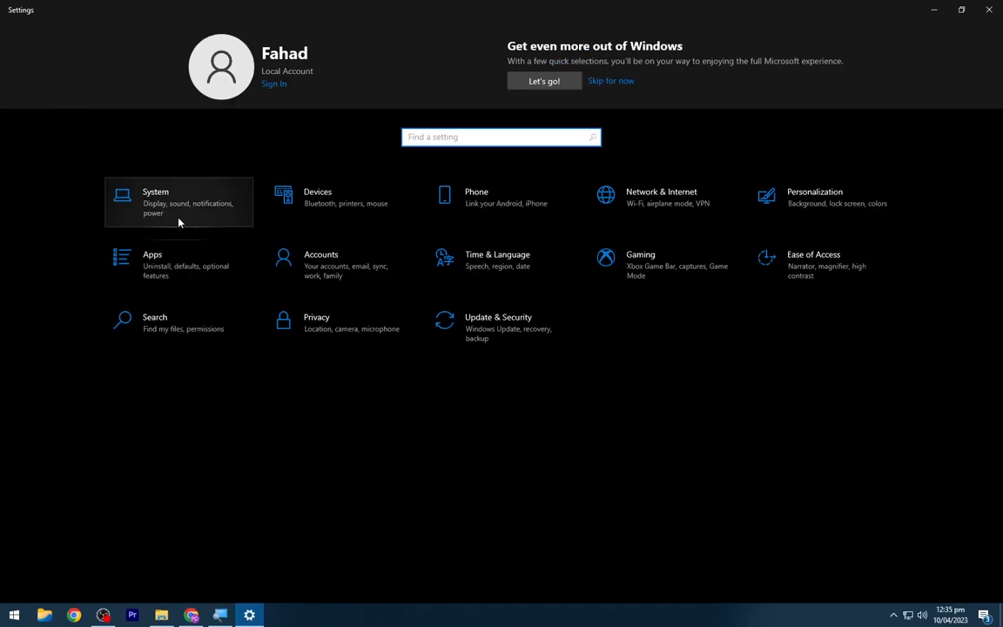
{"action": "left_click", "coordinate": [181, 212]}
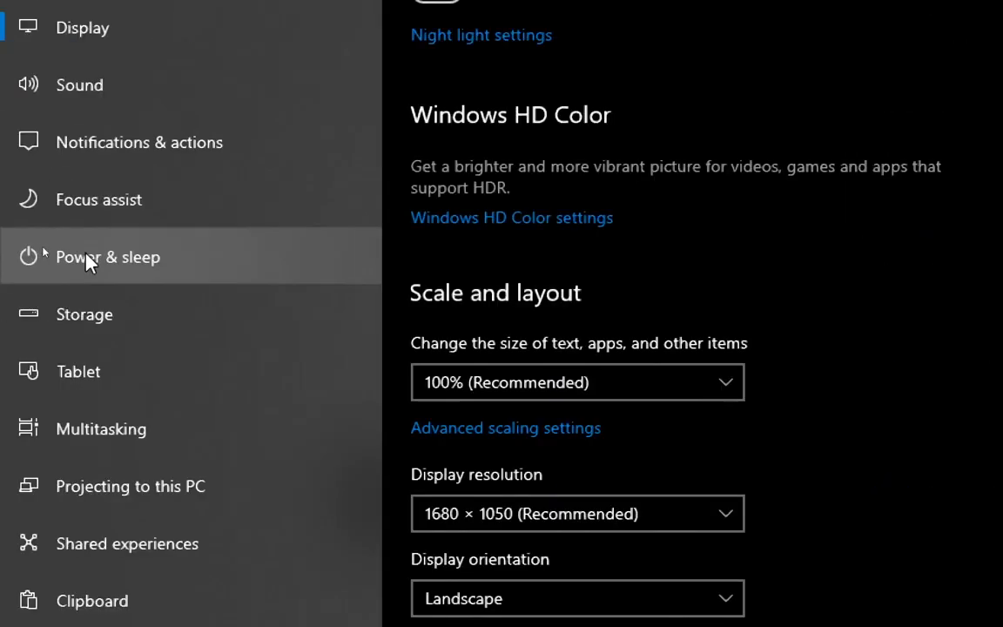
{"action": "left_click", "coordinate": [47, 251]}
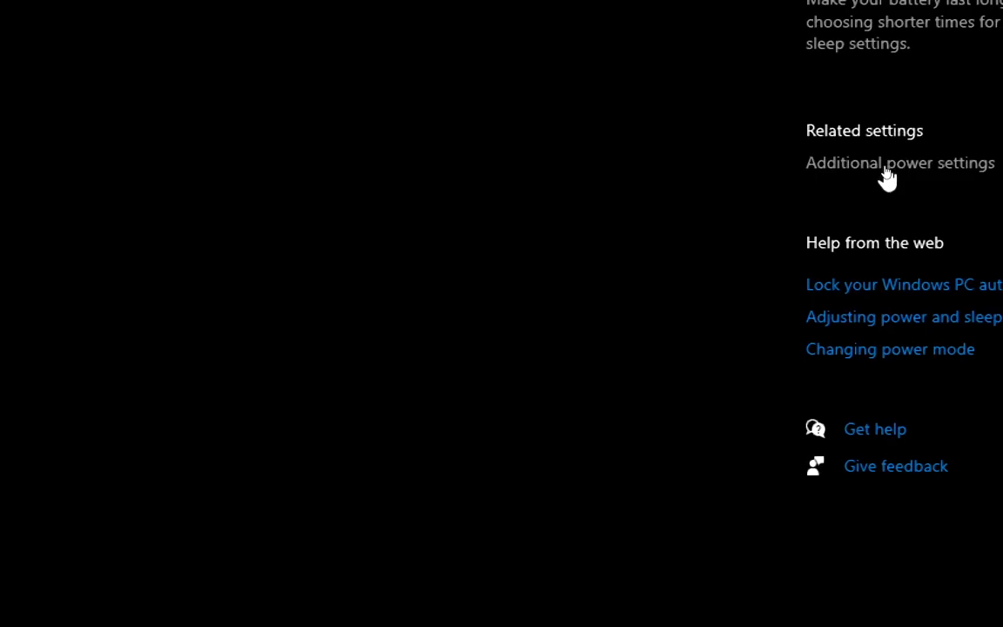
{"action": "left_click", "coordinate": [801, 260]}
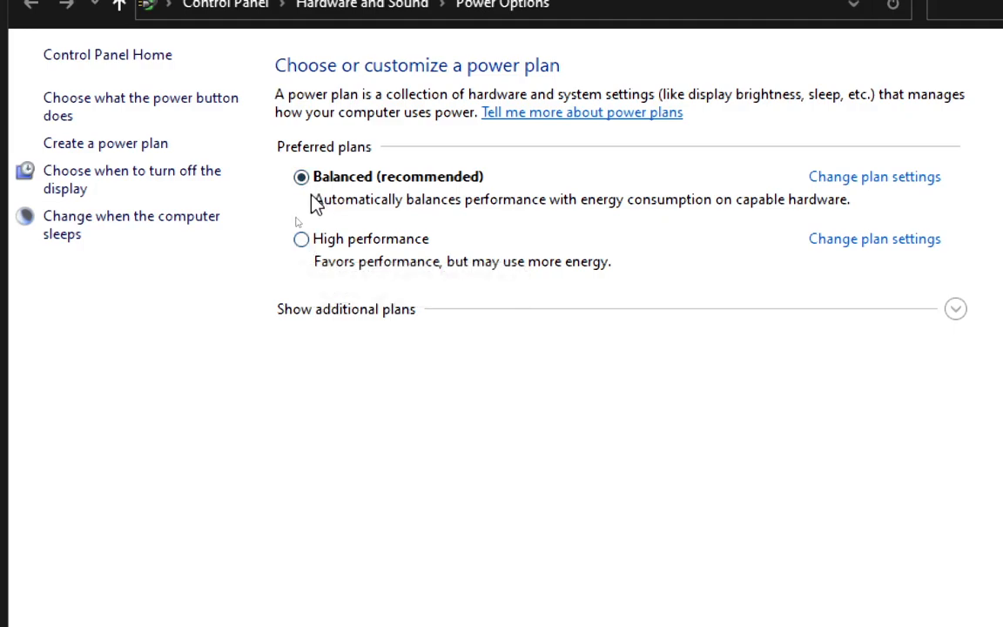
Activate the High performance power plan and open its advanced power settings.
{"action": "left_click", "coordinate": [303, 240]}
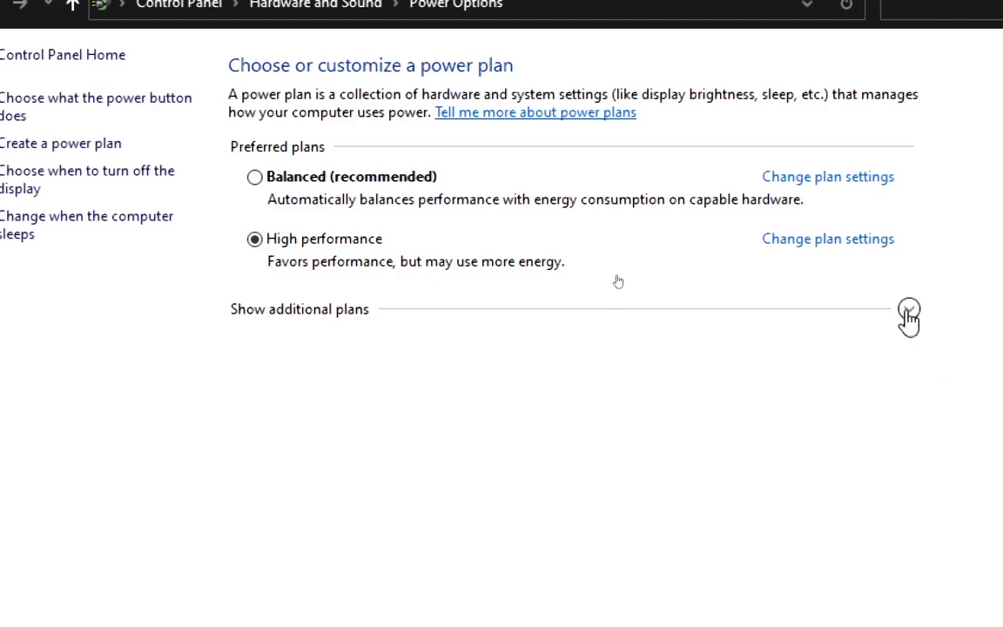
{"action": "left_click", "coordinate": [907, 310]}
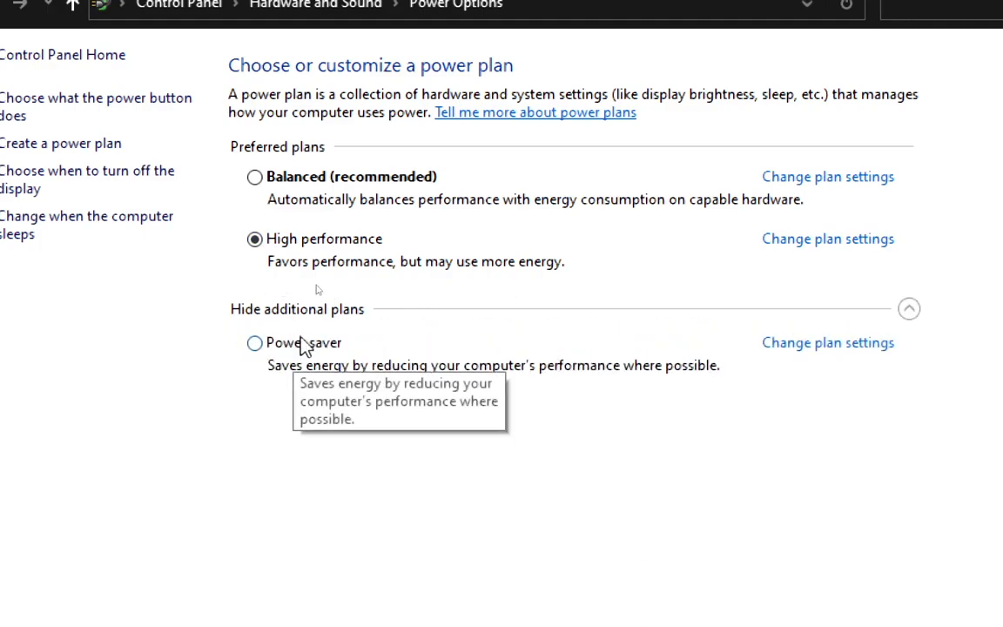
{"action": "left_click", "coordinate": [855, 246]}
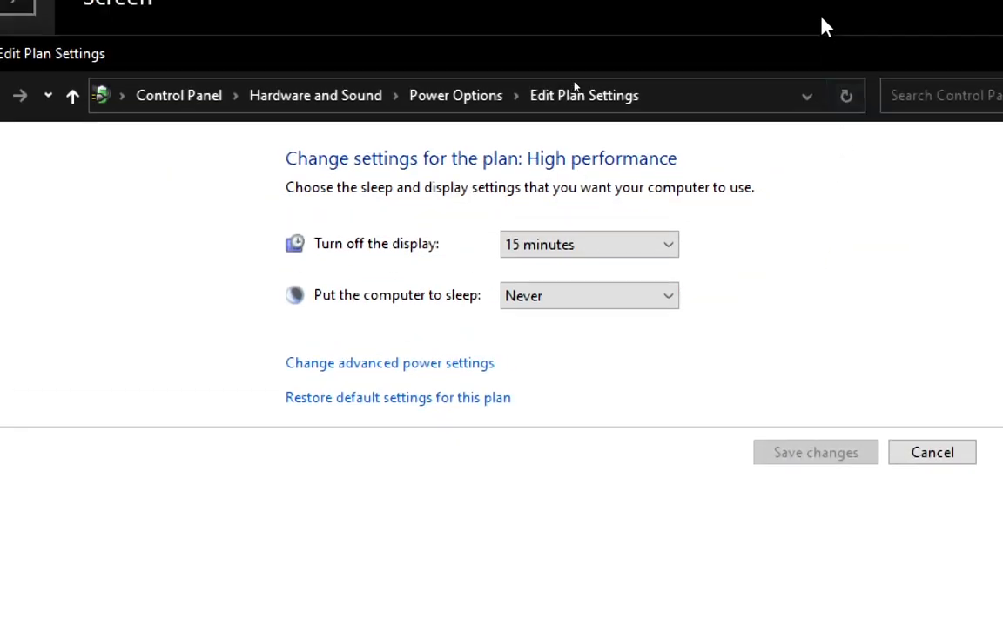
{"action": "left_click", "coordinate": [429, 366]}
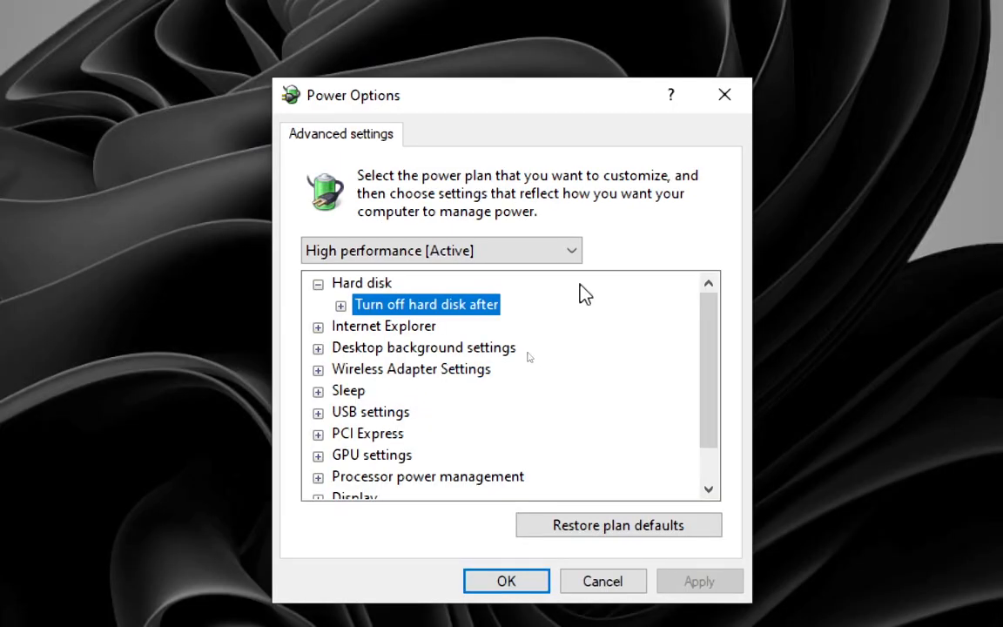
Set the High performance plan to turn off the hard disk after 0 minutes.
{"action": "left_click", "coordinate": [341, 306]}
{"action": "left_click", "coordinate": [435, 329]}
{"action": "left_click_drag", "start_coordinate": [540, 324], "coordinate": [501, 324]}
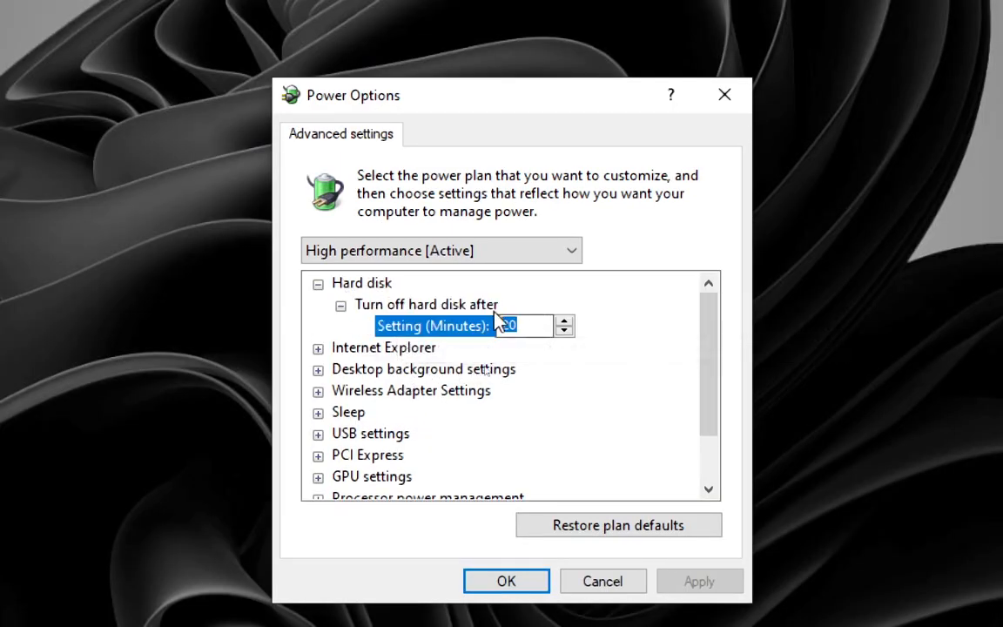
{"action": "type", "text": "0"}
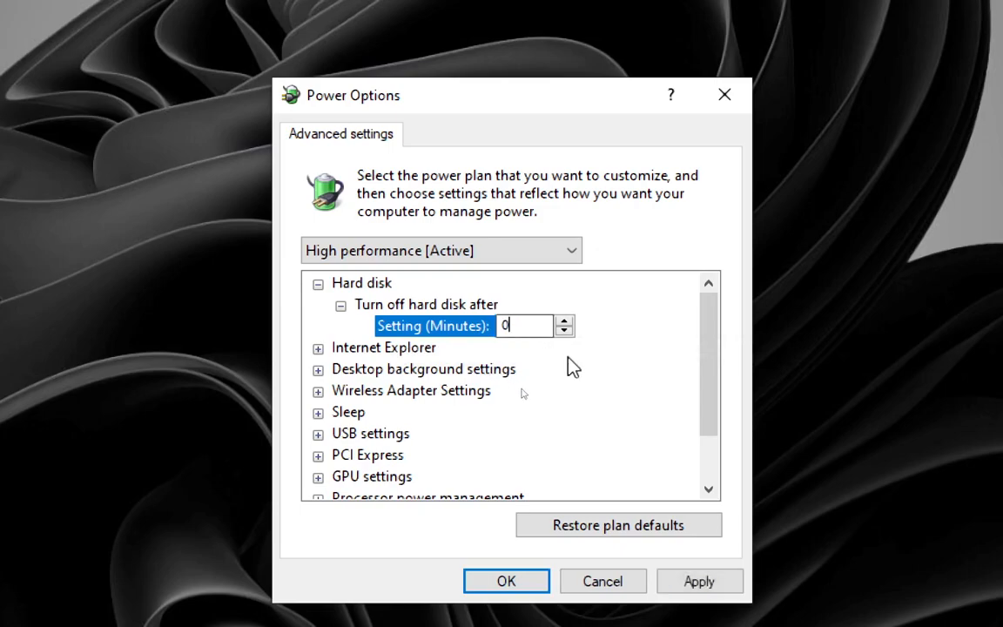
Set the minimum processor state under Processor power management to 0%.
{"action": "scroll", "coordinate": [534, 355], "scroll_direction": "down", "scroll_amount": 1}
{"action": "left_click", "coordinate": [318, 434]}
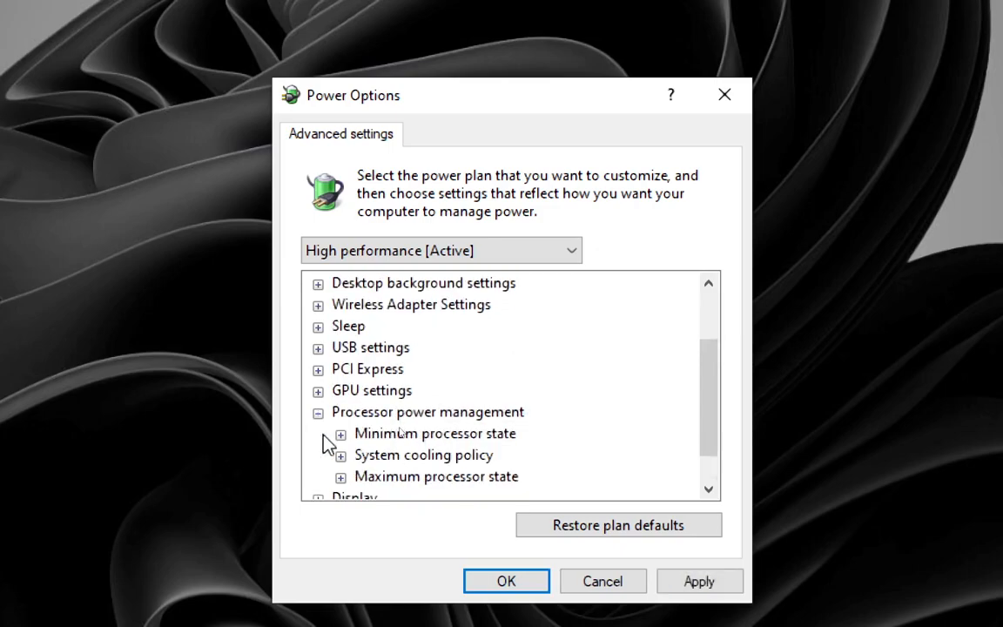
{"action": "left_click", "coordinate": [340, 391]}
{"action": "left_click", "coordinate": [443, 390]}
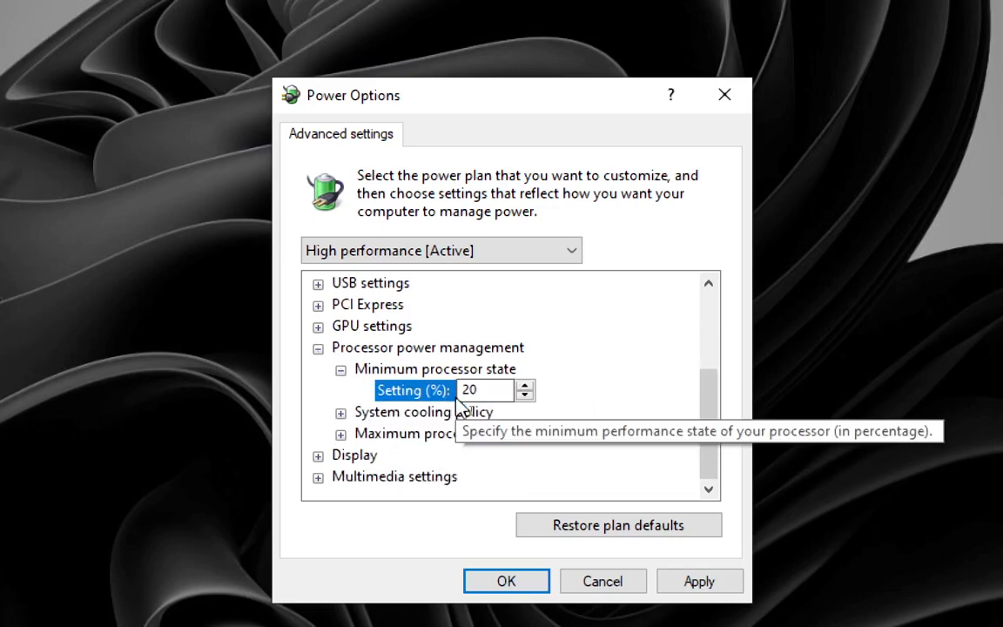
{"action": "left_click_drag", "start_coordinate": [483, 390], "coordinate": [455, 388]}
{"action": "type", "text": "0"}
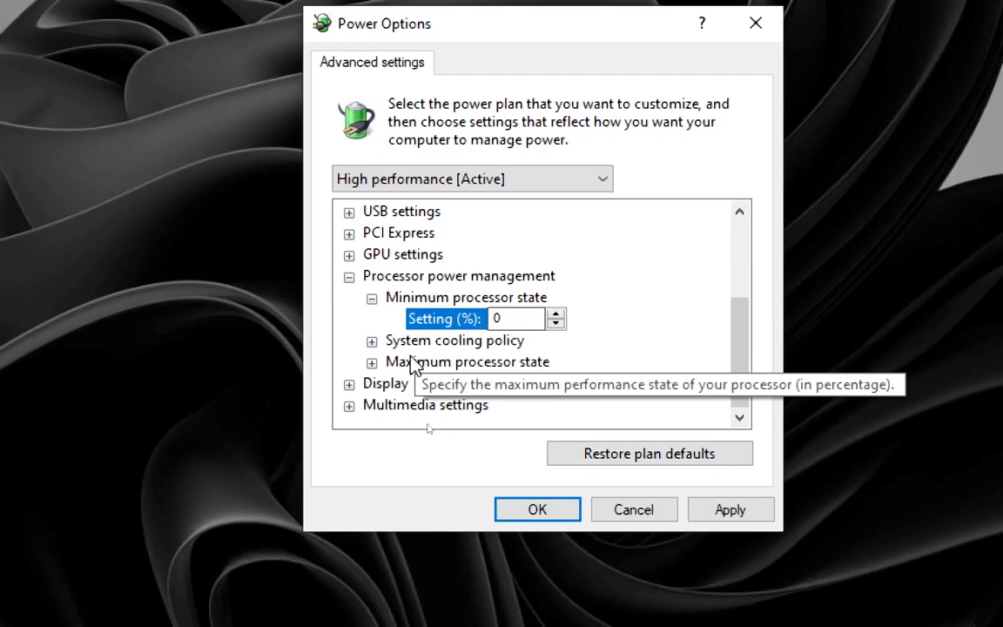
Keep the maximum processor state at 100%, apply the advanced power settings and close the dialog.
{"action": "left_click", "coordinate": [372, 362]}
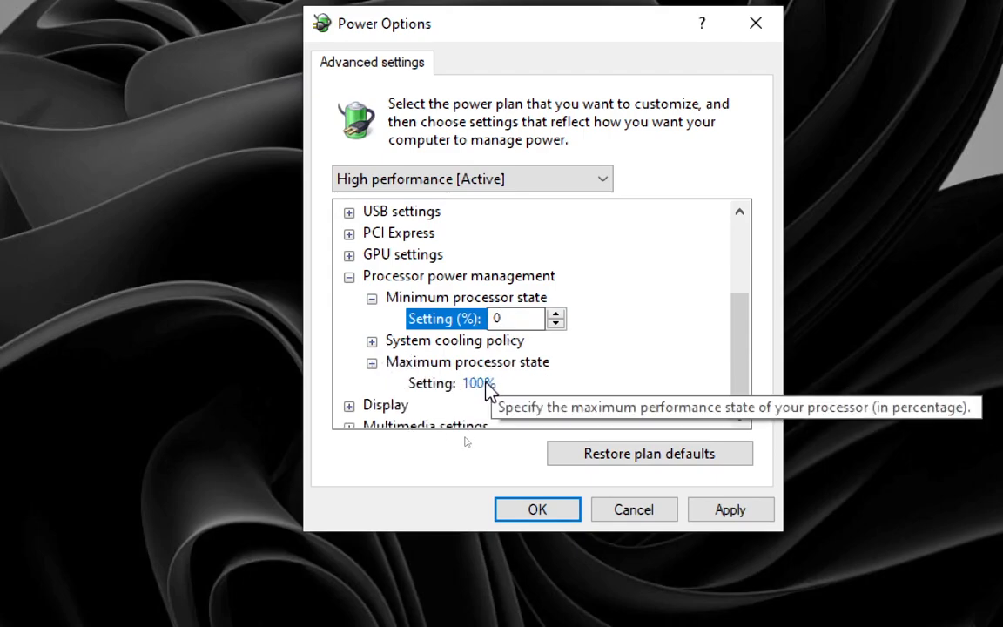
{"action": "left_click", "coordinate": [489, 384]}
{"action": "left_click", "coordinate": [756, 520]}
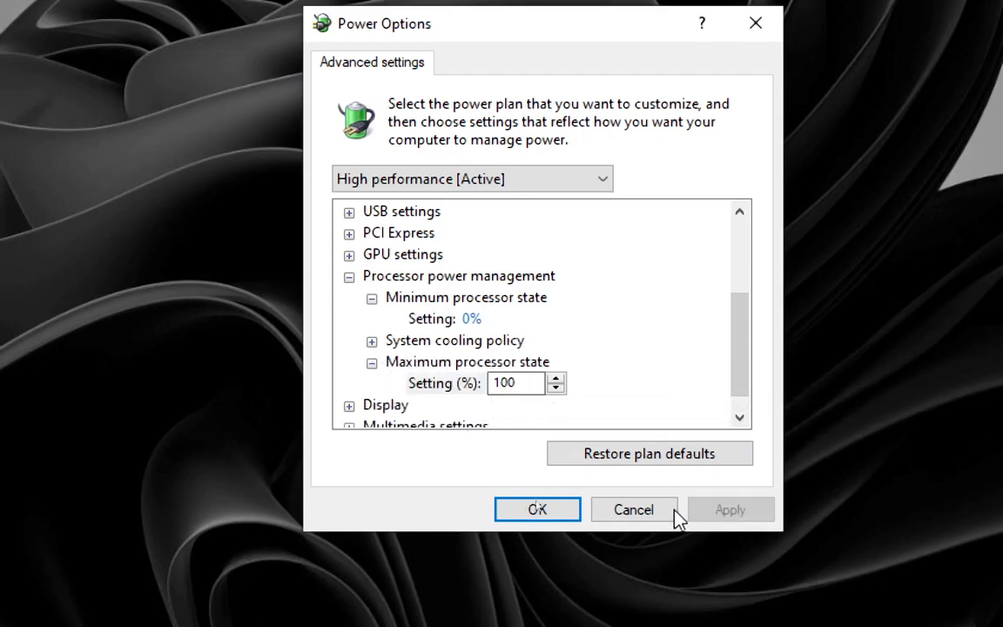
{"action": "left_click", "coordinate": [570, 512]}
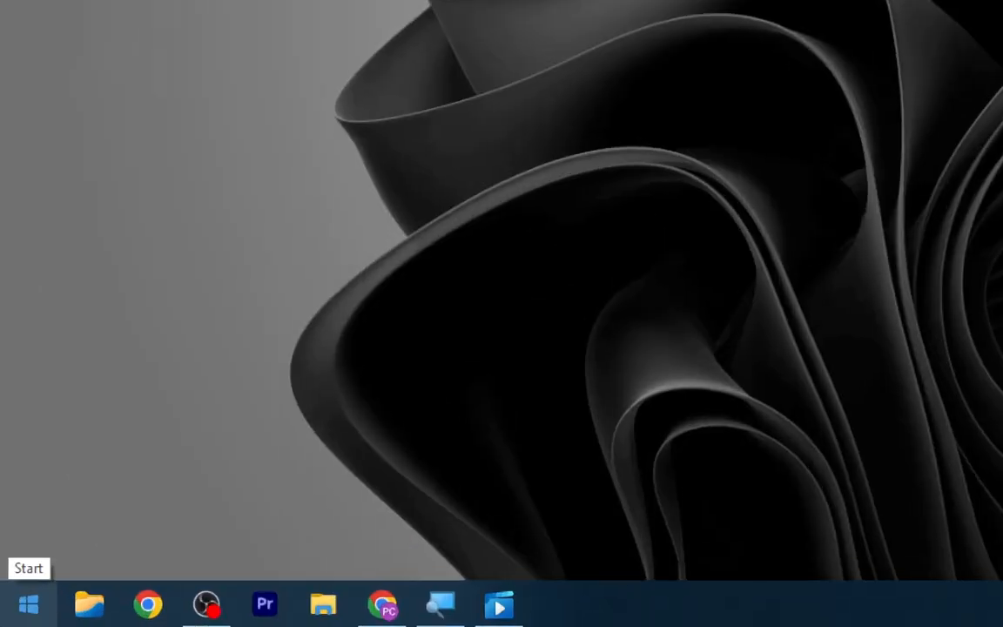
In the Windows Privacy settings, turn off all four general options: advertising ID, language list access, app launch tracking and suggested content.
{"action": "left_click", "coordinate": [29, 604]}
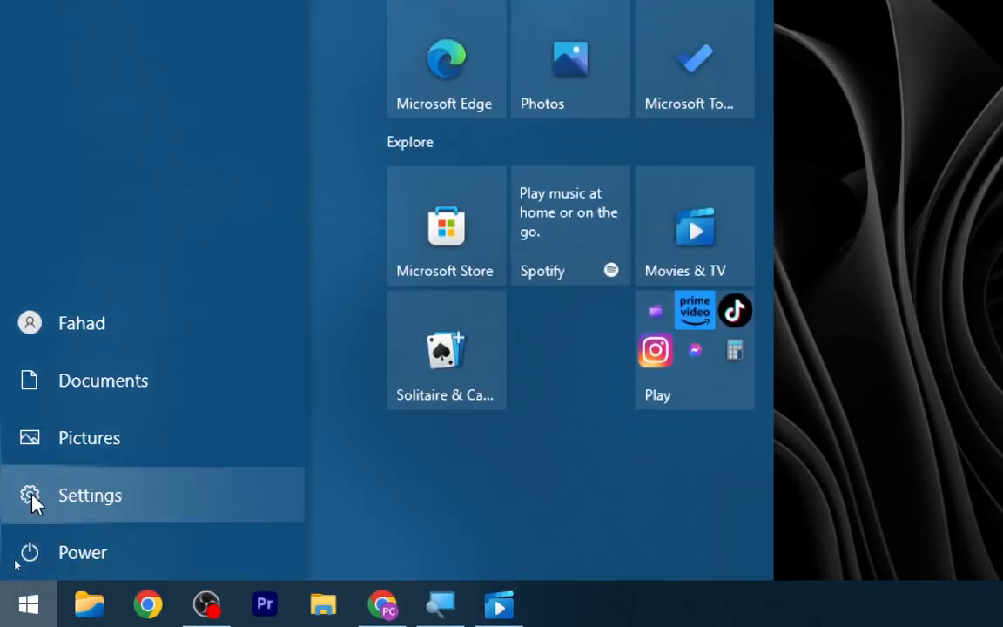
{"action": "left_click", "coordinate": [32, 503]}
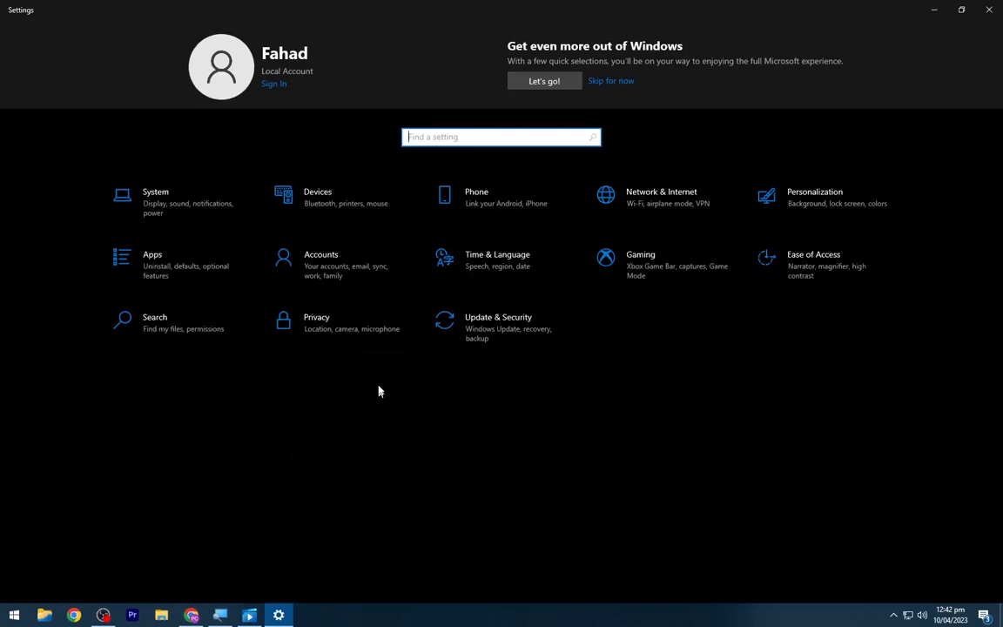
{"action": "left_click", "coordinate": [344, 339]}
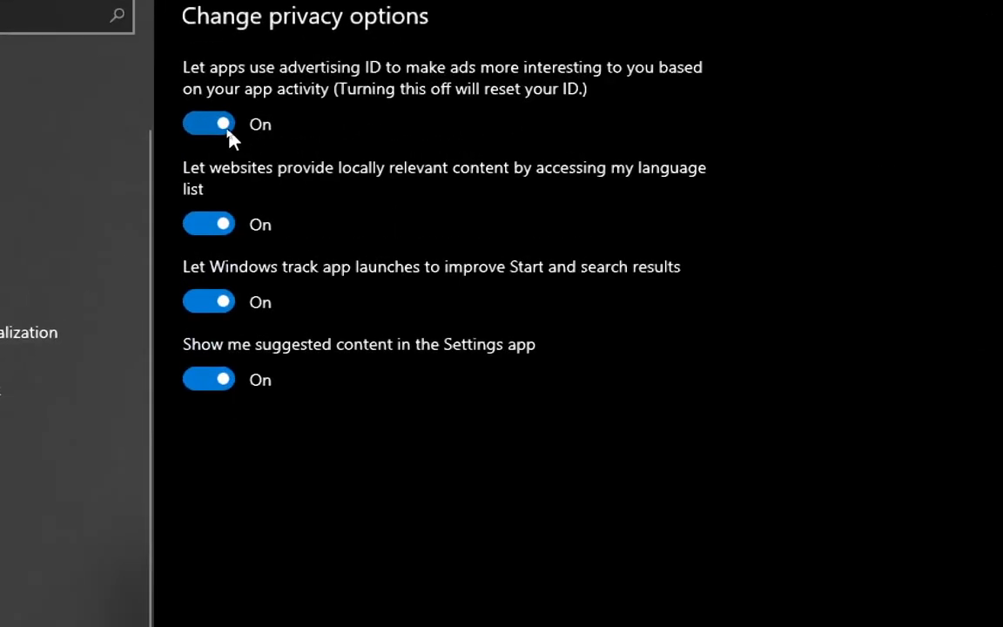
{"action": "left_click", "coordinate": [213, 224]}
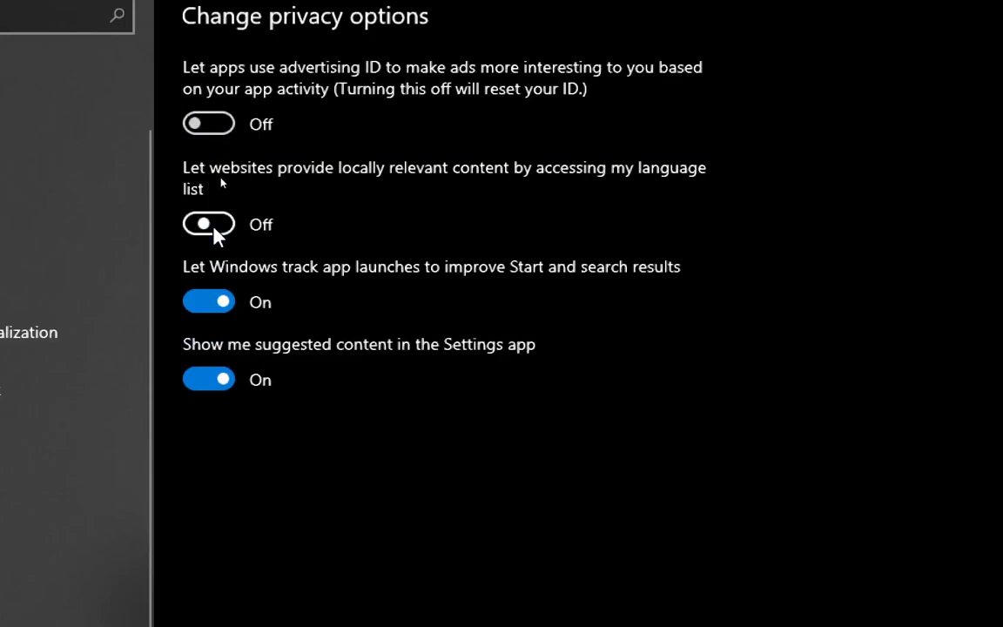
{"action": "left_click", "coordinate": [221, 308]}
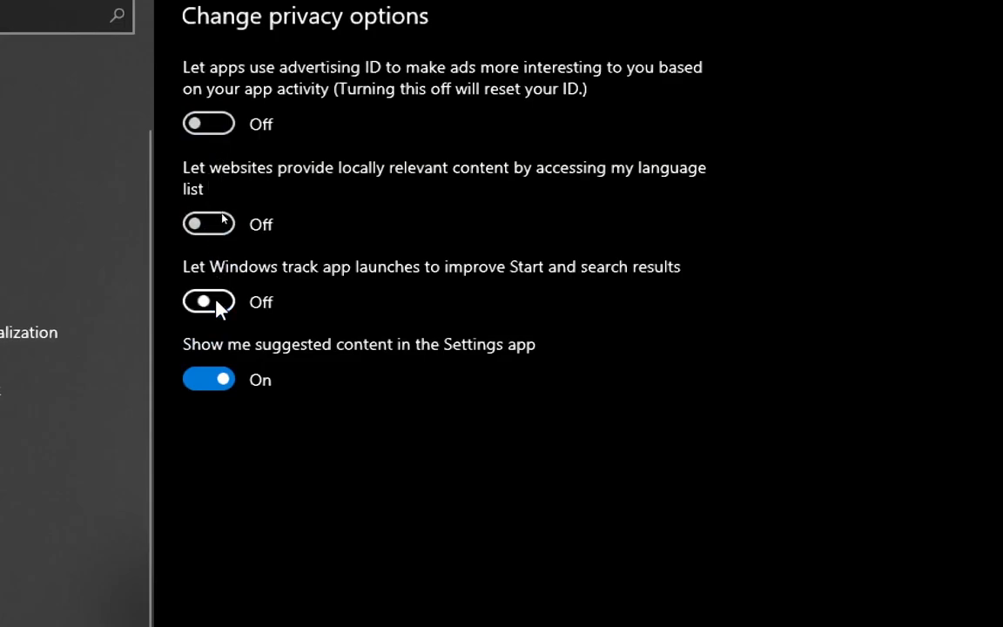
{"action": "left_click", "coordinate": [220, 381]}
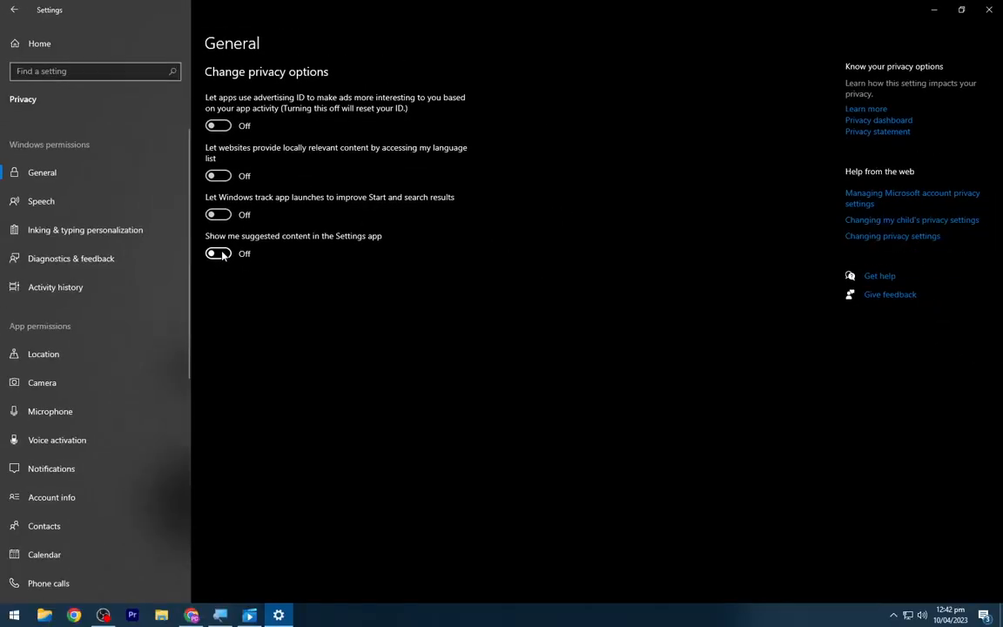
Turn off location access both for apps and for this device in the privacy settings.
{"action": "left_click", "coordinate": [114, 353]}
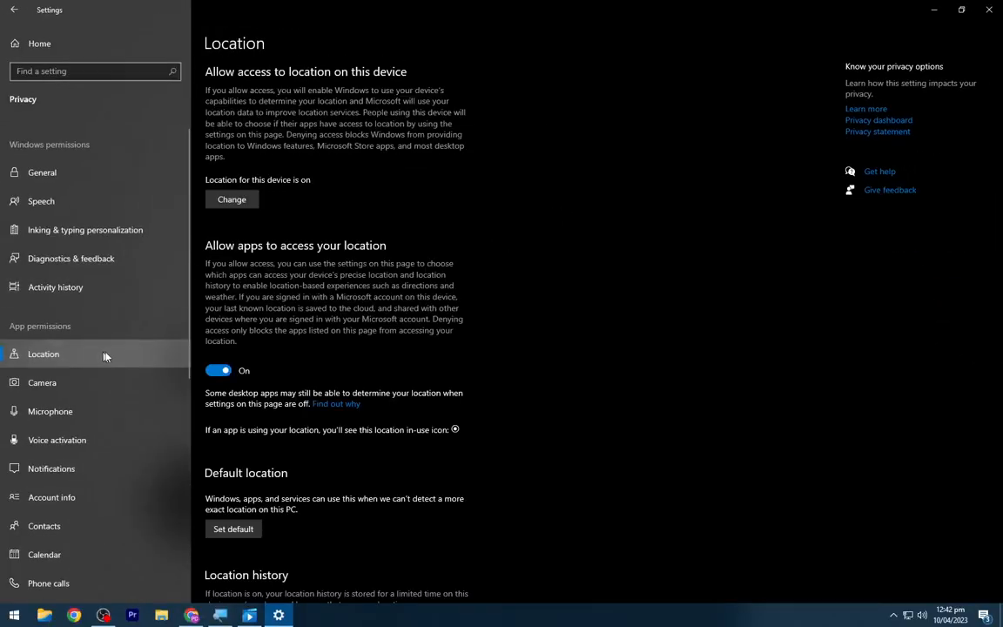
{"action": "left_click", "coordinate": [220, 371]}
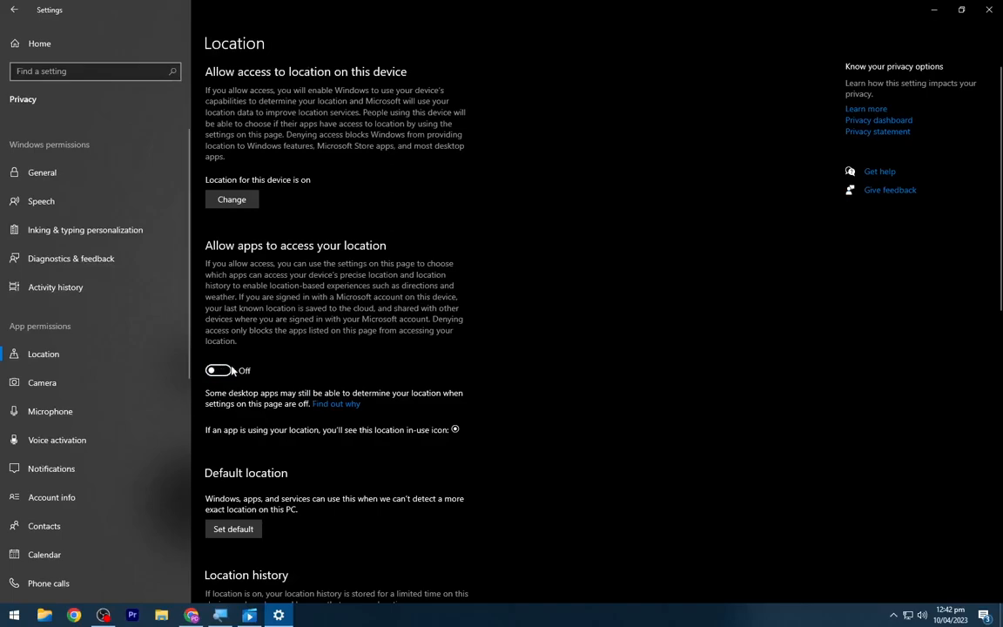
{"action": "left_click", "coordinate": [242, 205]}
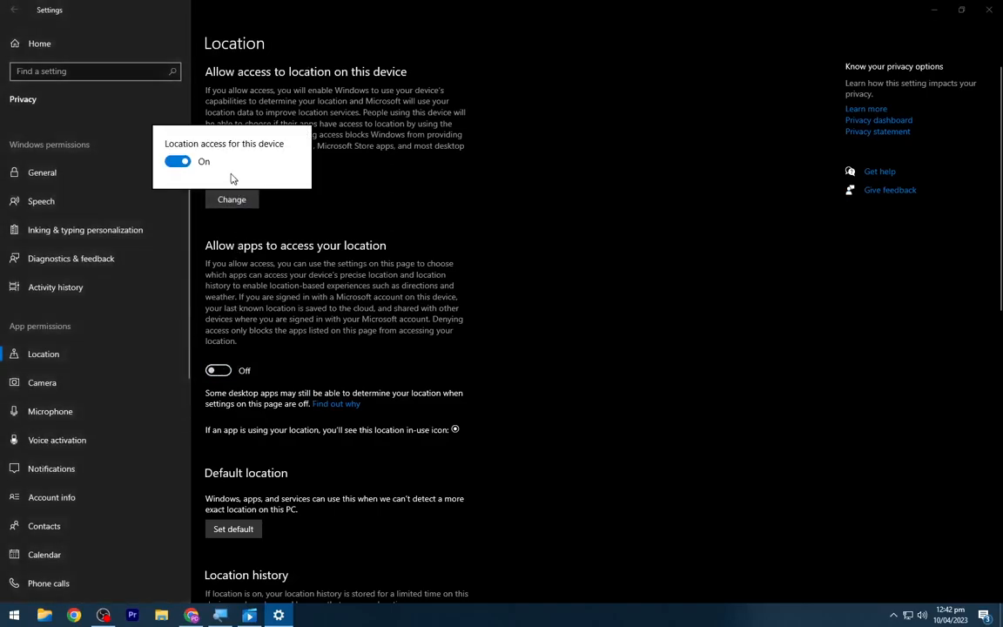
{"action": "left_click", "coordinate": [180, 162]}
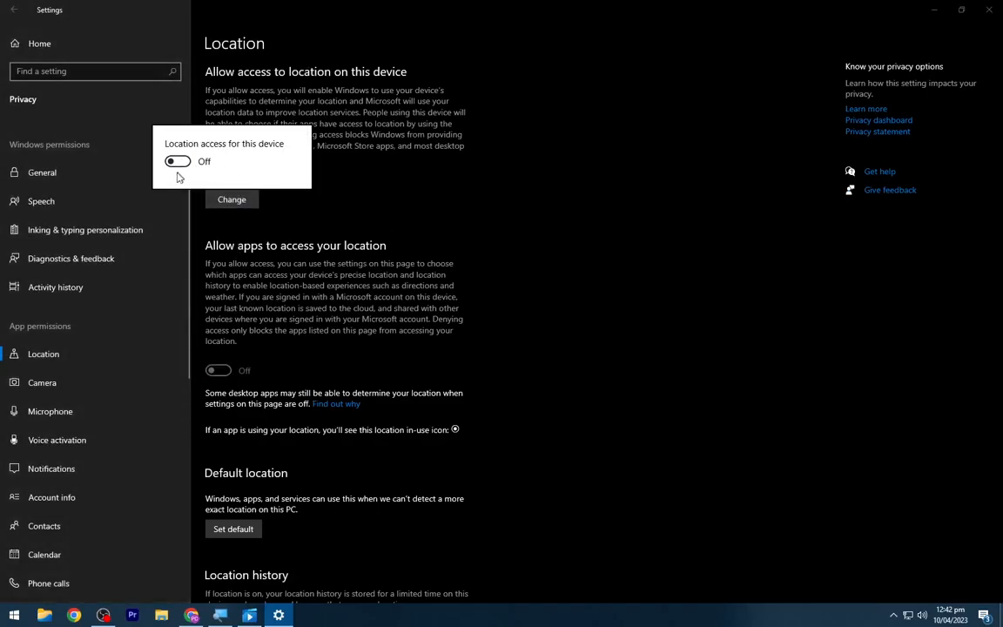
{"action": "left_click", "coordinate": [258, 223]}
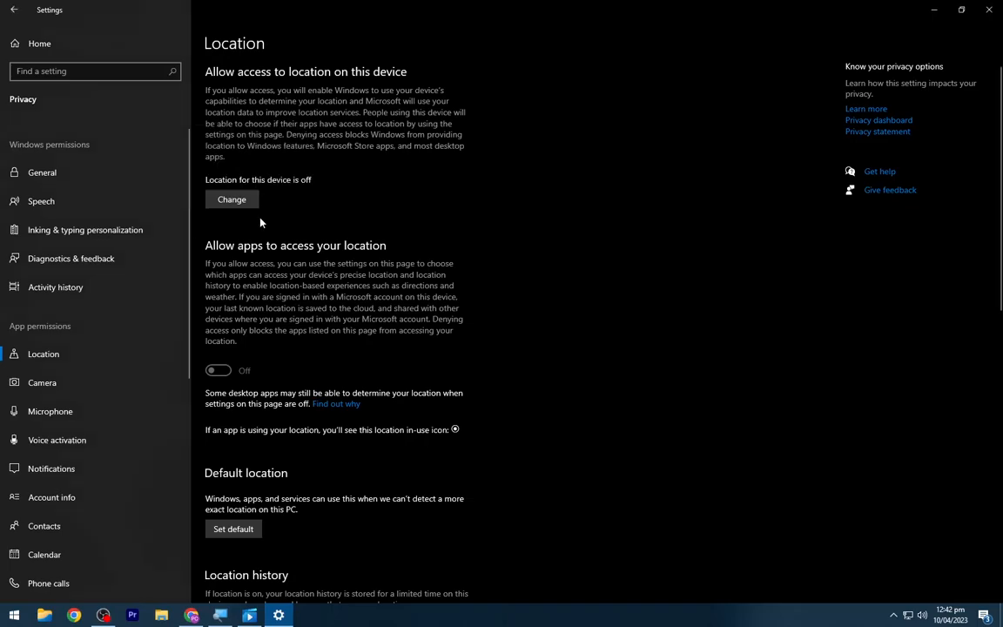
{"action": "scroll", "coordinate": [261, 223], "scroll_direction": "down", "scroll_amount": 5}
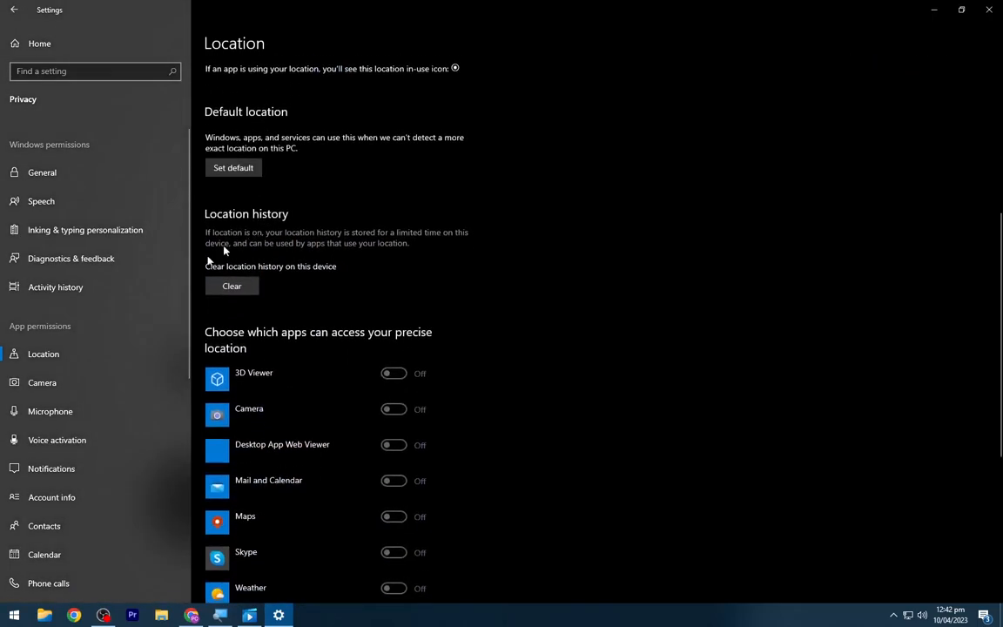
Turn off camera access for 3D Viewer, Desktop App Web Viewer, Feedback Hub, Microsoft Photos, Xbox Game Bar and Microsoft Store.
{"action": "left_click", "coordinate": [98, 385]}
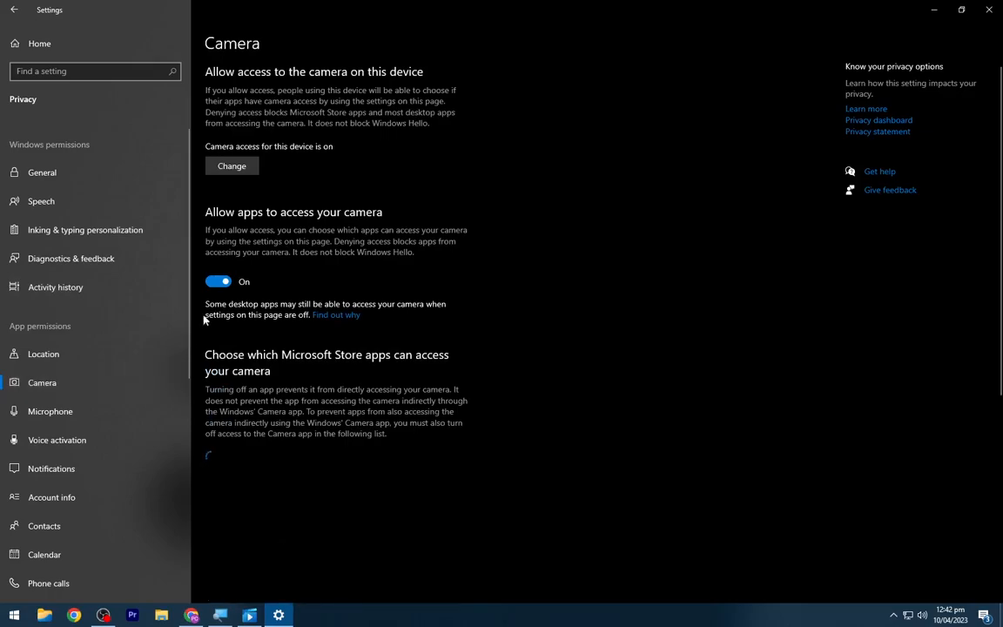
{"action": "scroll", "coordinate": [232, 325], "scroll_direction": "down", "scroll_amount": 5}
{"action": "left_click", "coordinate": [394, 188]}
{"action": "left_click", "coordinate": [394, 258]}
{"action": "left_click", "coordinate": [393, 293]}
{"action": "left_click", "coordinate": [394, 330]}
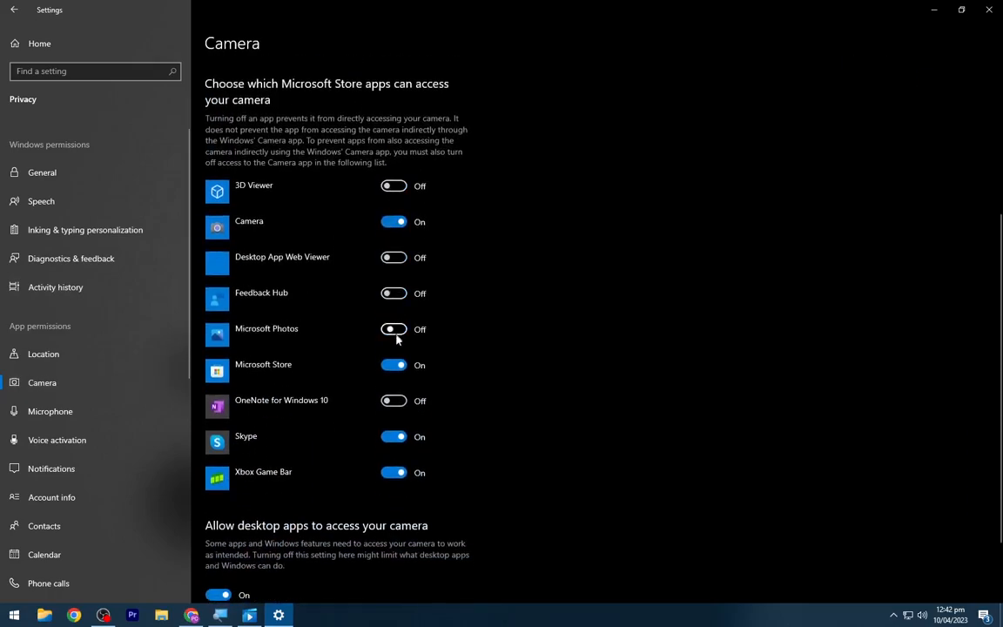
{"action": "left_click", "coordinate": [393, 473]}
{"action": "left_click", "coordinate": [394, 366]}
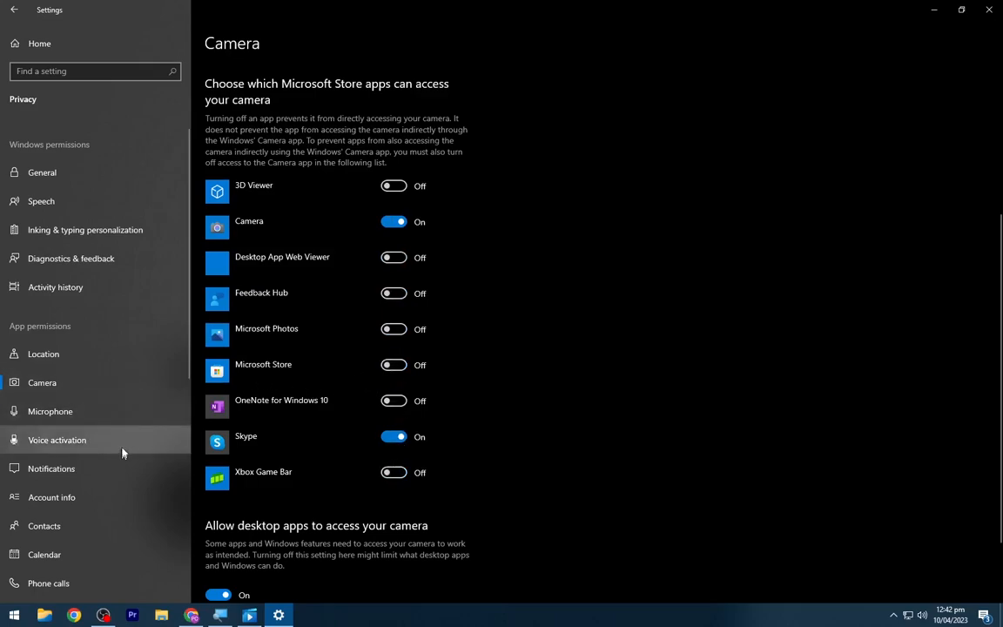
Turn off contacts access for Start, Windows Feature Experience Pack and Xbox Console Companion in the privacy settings.
{"action": "scroll", "coordinate": [123, 416], "scroll_direction": "down", "scroll_amount": 5}
{"action": "left_click", "coordinate": [94, 309]}
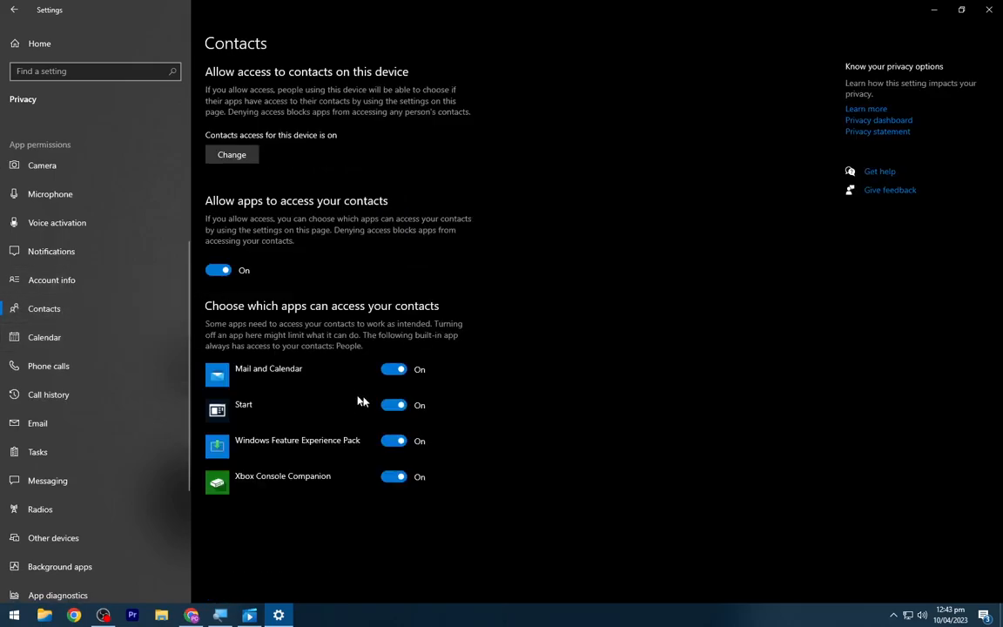
{"action": "left_click", "coordinate": [394, 405]}
{"action": "left_click", "coordinate": [393, 440]}
{"action": "left_click", "coordinate": [393, 477]}
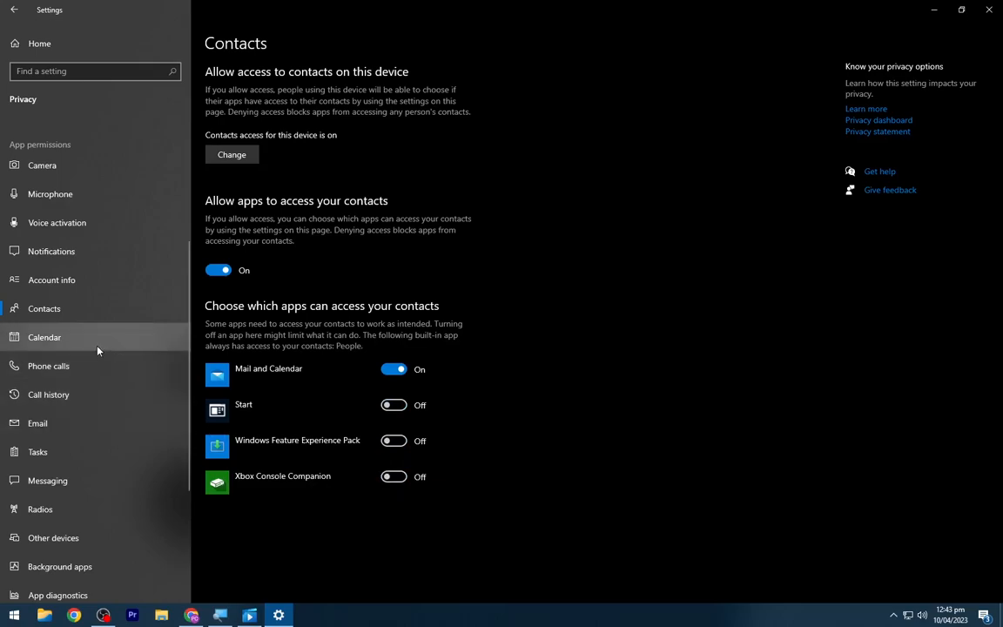
Turn off app access to the calendar and to the call history.
{"action": "left_click", "coordinate": [98, 339]}
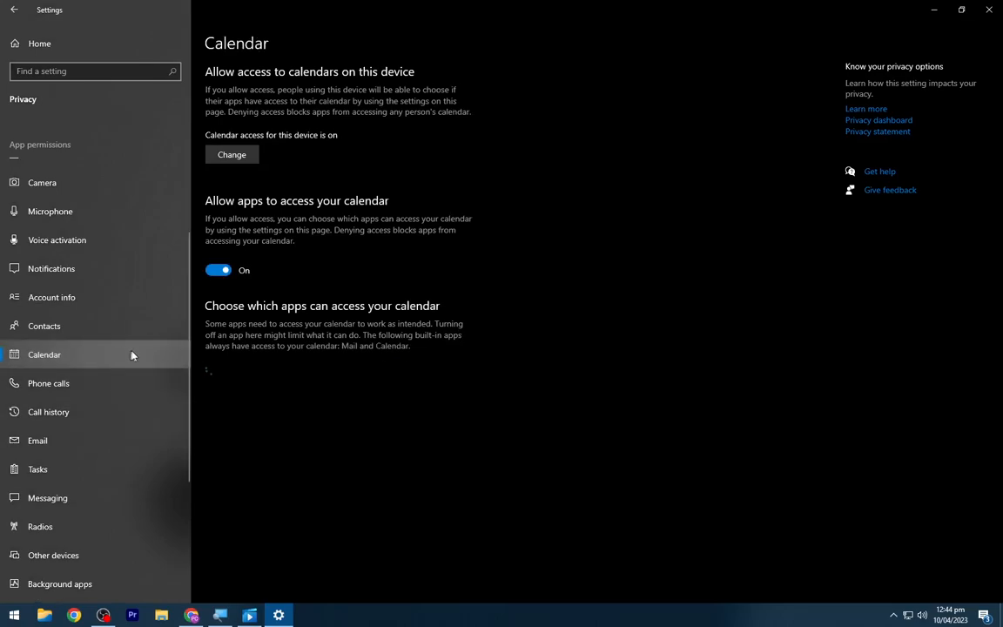
{"action": "left_click", "coordinate": [218, 272]}
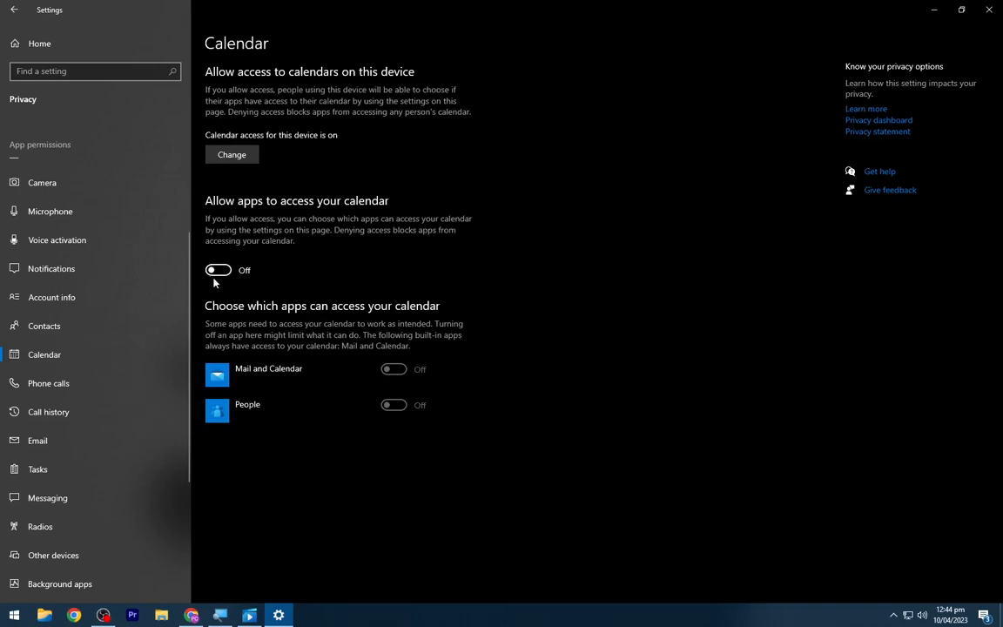
{"action": "scroll", "coordinate": [140, 322], "scroll_direction": "down", "scroll_amount": 2}
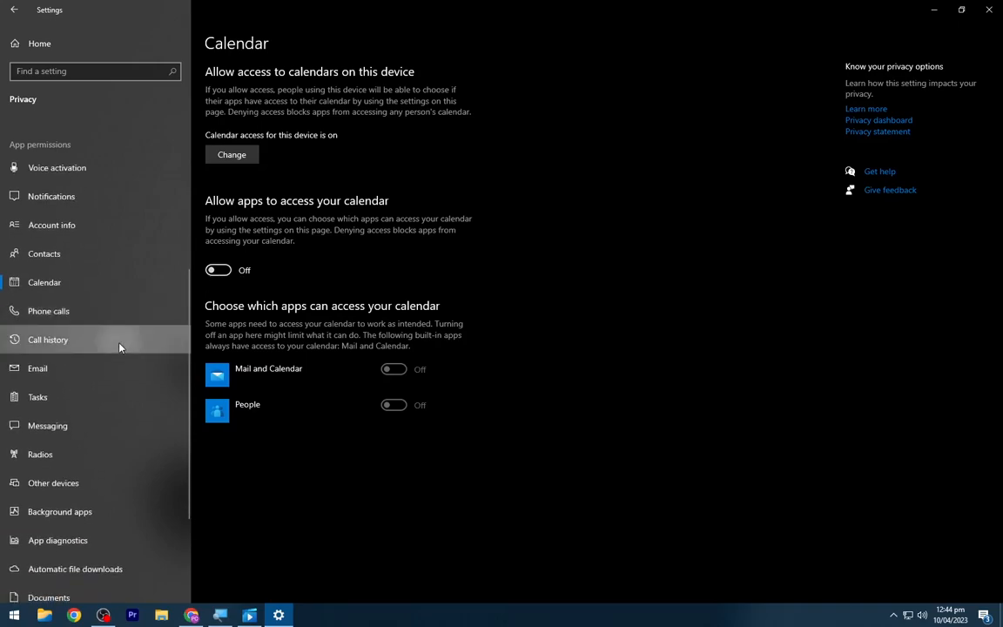
{"action": "left_click", "coordinate": [109, 348]}
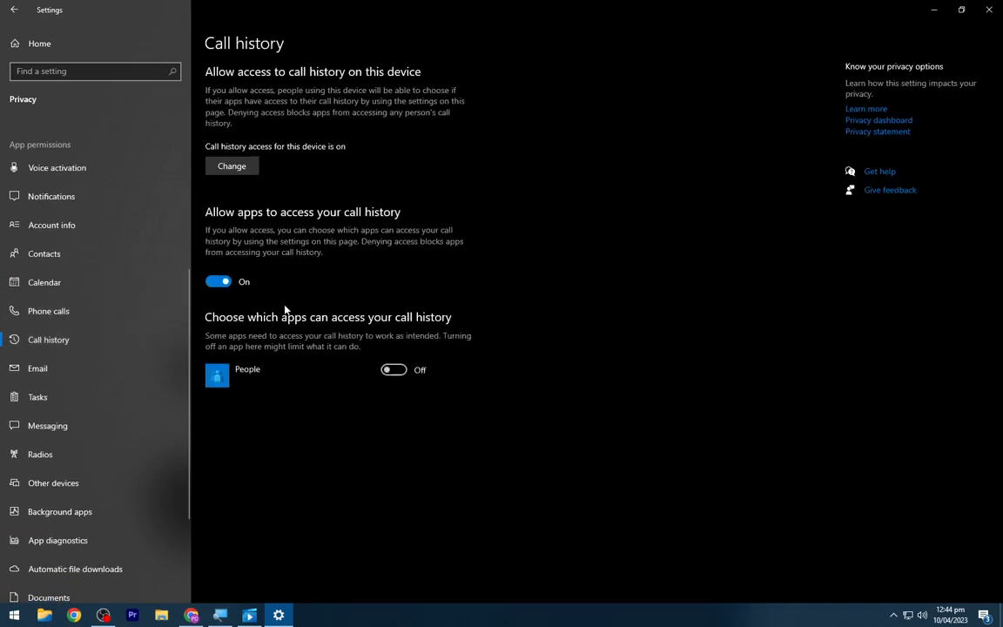
{"action": "left_click", "coordinate": [228, 286]}
Turn off app access to email and app control of the device radios.
{"action": "left_click", "coordinate": [129, 375]}
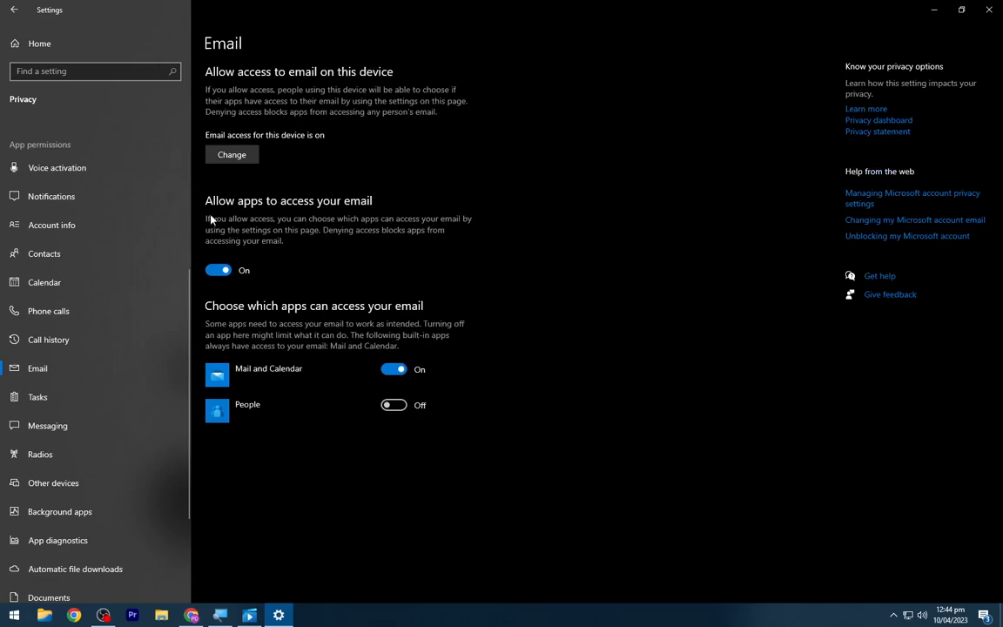
{"action": "left_click", "coordinate": [210, 275]}
{"action": "scroll", "coordinate": [135, 318], "scroll_direction": "down", "scroll_amount": 3}
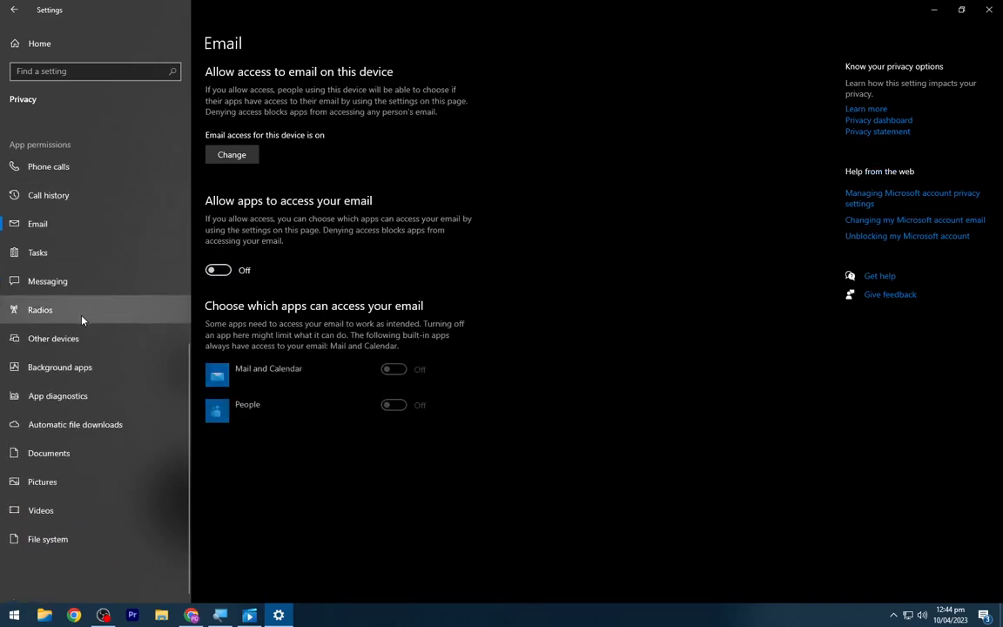
{"action": "left_click", "coordinate": [82, 317]}
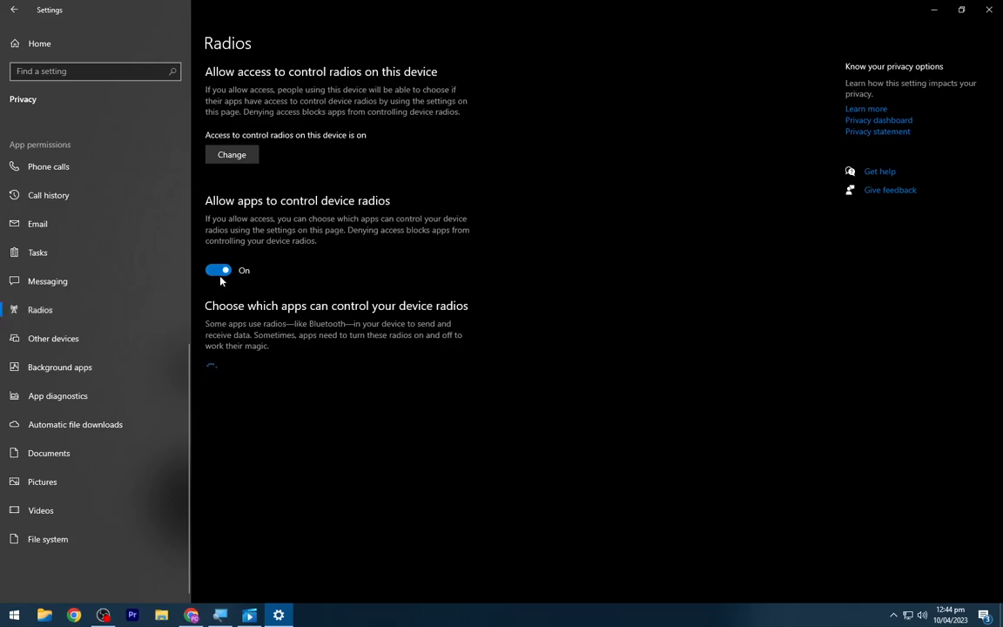
{"action": "left_click", "coordinate": [219, 275]}
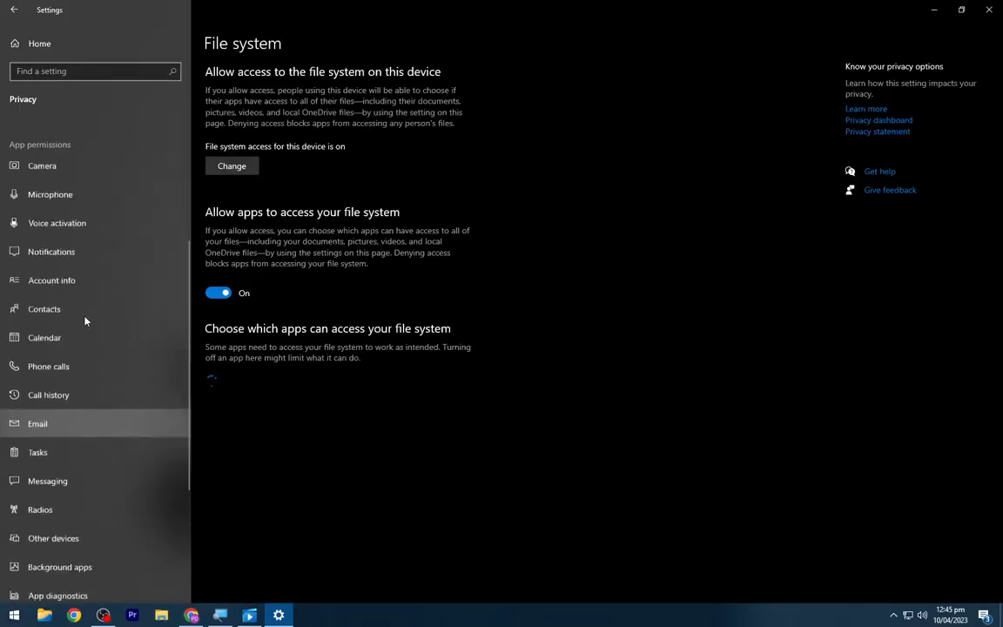
Limit the diagnostic data sent to Microsoft to Required diagnostic data.
{"action": "scroll", "coordinate": [75, 284], "scroll_direction": "up", "scroll_amount": 5}
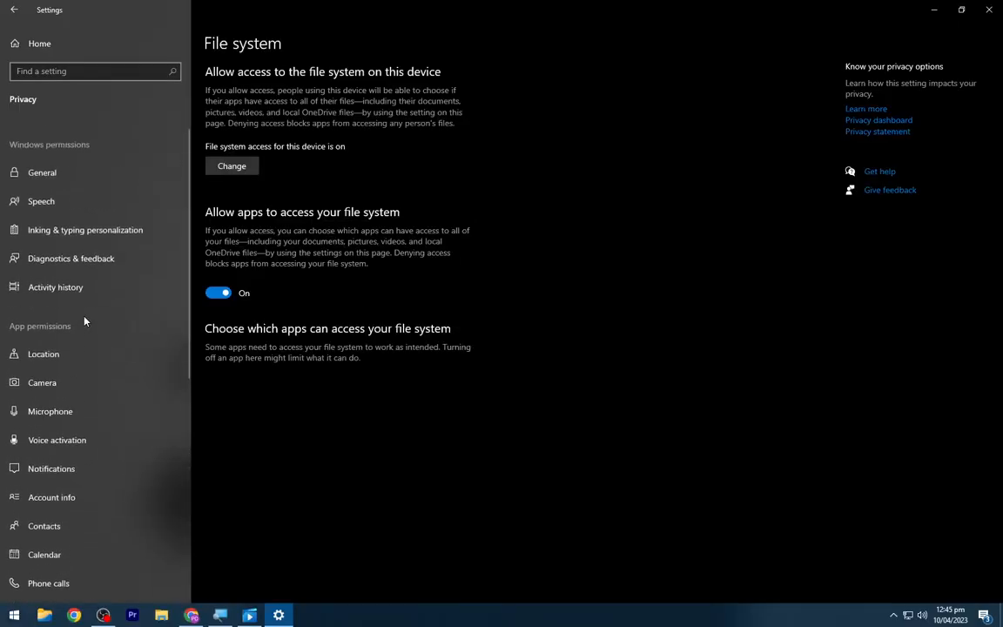
{"action": "left_click", "coordinate": [80, 262]}
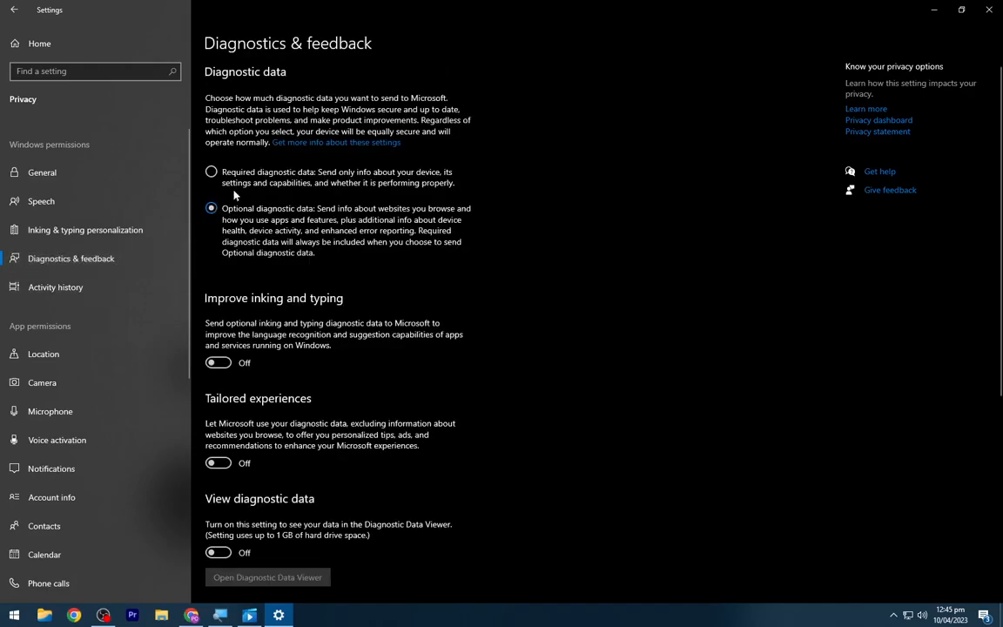
{"action": "left_click", "coordinate": [212, 172]}
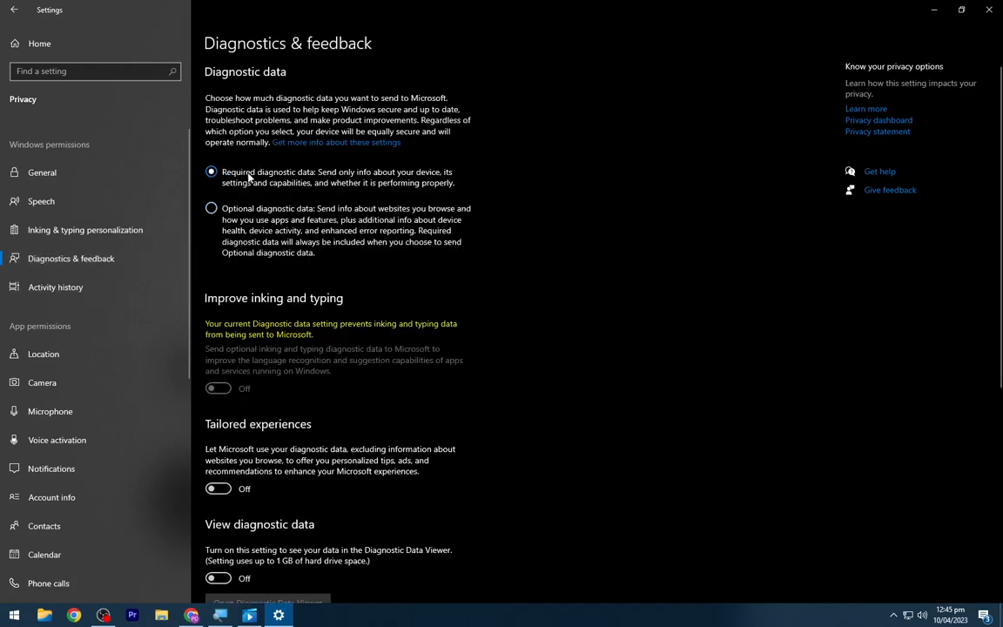
Stop 3D Viewer, Calculator, Camera, Clock, Cortana, Feedback Hub, Files and Get Help from running in the background.
{"action": "scroll", "coordinate": [113, 366], "scroll_direction": "down", "scroll_amount": 5}
{"action": "left_click", "coordinate": [104, 370]}
{"action": "left_click", "coordinate": [401, 225]}
{"action": "left_click", "coordinate": [396, 259]}
{"action": "left_click", "coordinate": [394, 295]}
{"action": "left_click", "coordinate": [395, 331]}
{"action": "left_click", "coordinate": [394, 367]}
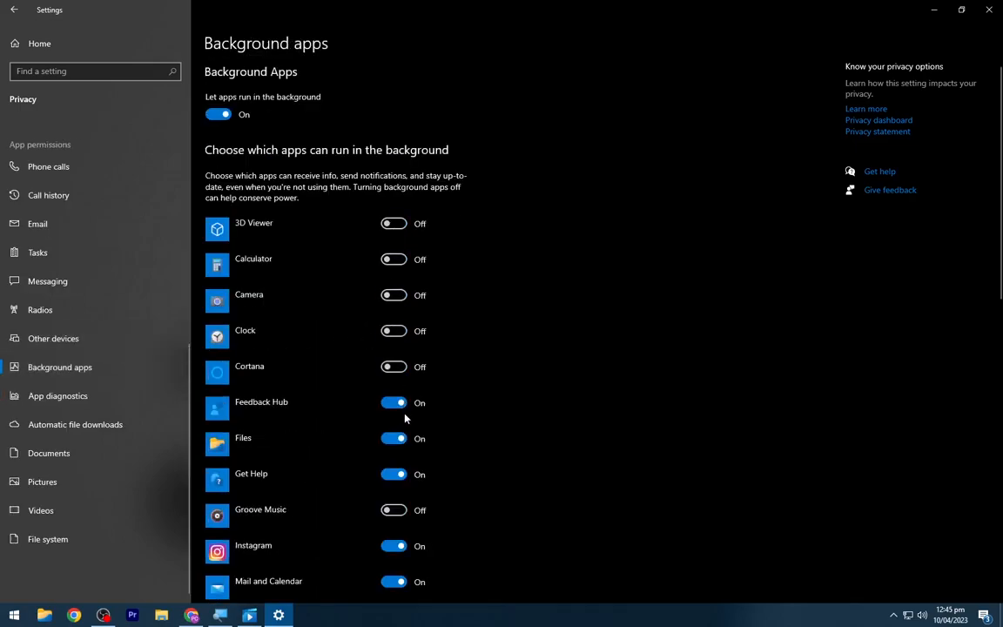
{"action": "left_click", "coordinate": [394, 403]}
{"action": "left_click", "coordinate": [395, 438]}
{"action": "left_click", "coordinate": [394, 474]}
Turn off background running for the unneeded apps further down the list, including Sticky Notes and Weather, except Settings and Skype.
{"action": "scroll", "coordinate": [393, 403], "scroll_direction": "down", "scroll_amount": 4}
{"action": "left_click", "coordinate": [389, 323]}
{"action": "left_click", "coordinate": [393, 257]}
{"action": "left_click", "coordinate": [396, 185]}
{"action": "left_click", "coordinate": [402, 400]}
{"action": "left_click", "coordinate": [396, 434]}
{"action": "left_click", "coordinate": [400, 475]}
{"action": "scroll", "coordinate": [397, 466], "scroll_direction": "down", "scroll_amount": 2}
{"action": "left_click", "coordinate": [394, 450]}
{"action": "scroll", "coordinate": [392, 455], "scroll_direction": "down", "scroll_amount": 4}
{"action": "left_click", "coordinate": [393, 307]}
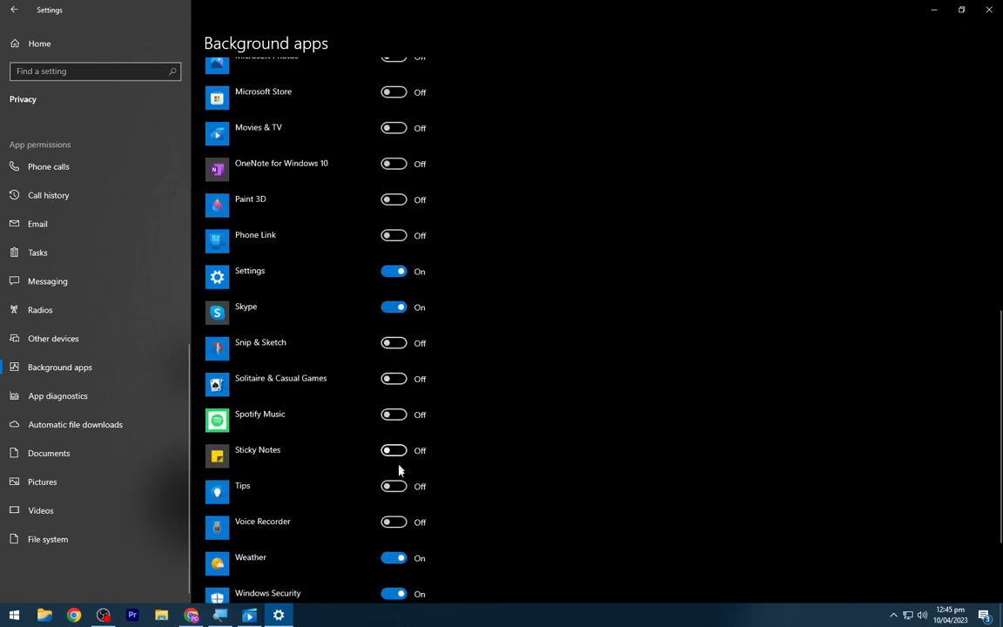
{"action": "left_click", "coordinate": [397, 564]}
{"action": "scroll", "coordinate": [374, 566], "scroll_direction": "down", "scroll_amount": 3}
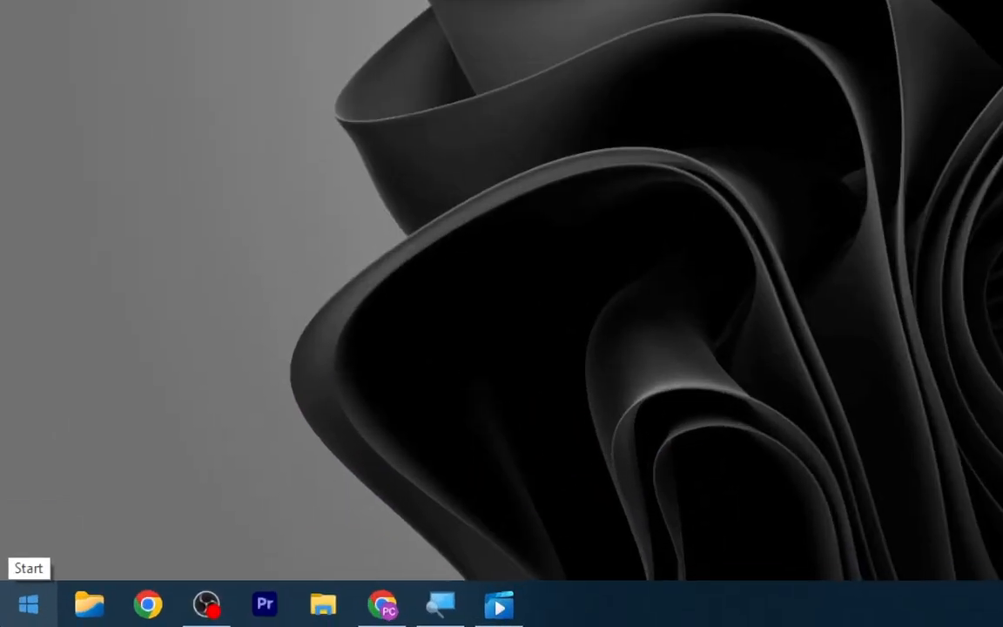
In the system notification settings, disable lock screen notifications, lock screen reminders and VoIP calls, and notification sounds.
{"action": "left_click", "coordinate": [10, 607]}
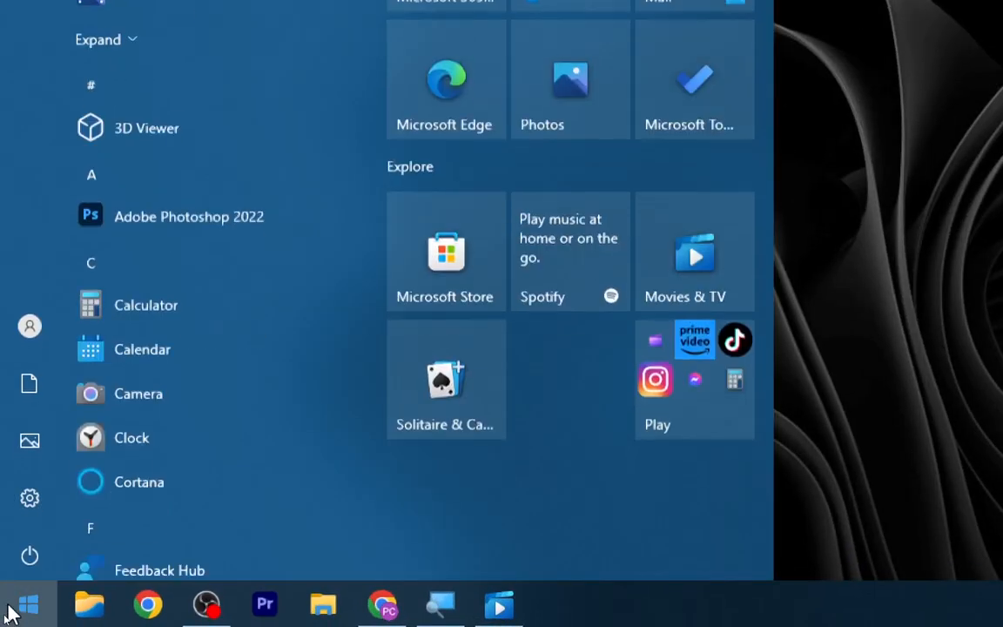
{"action": "left_click", "coordinate": [29, 510]}
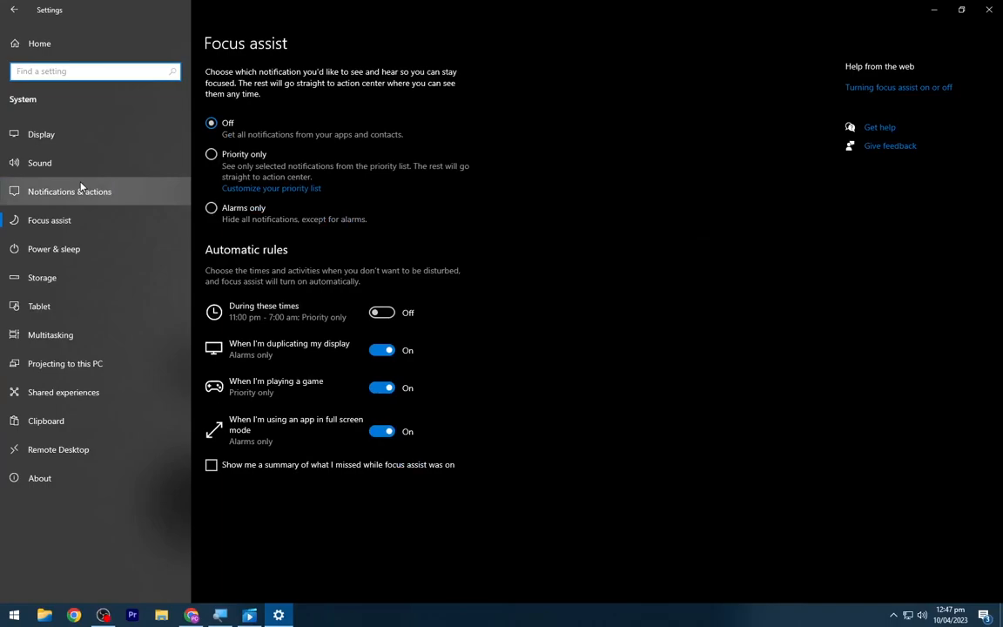
{"action": "left_click", "coordinate": [162, 307]}
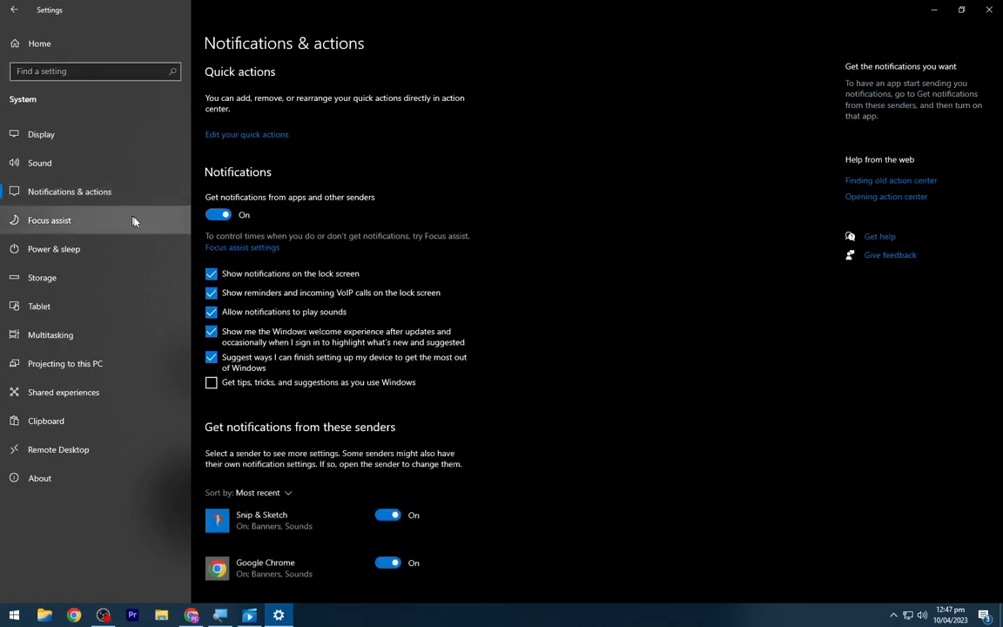
{"action": "left_click", "coordinate": [168, 298]}
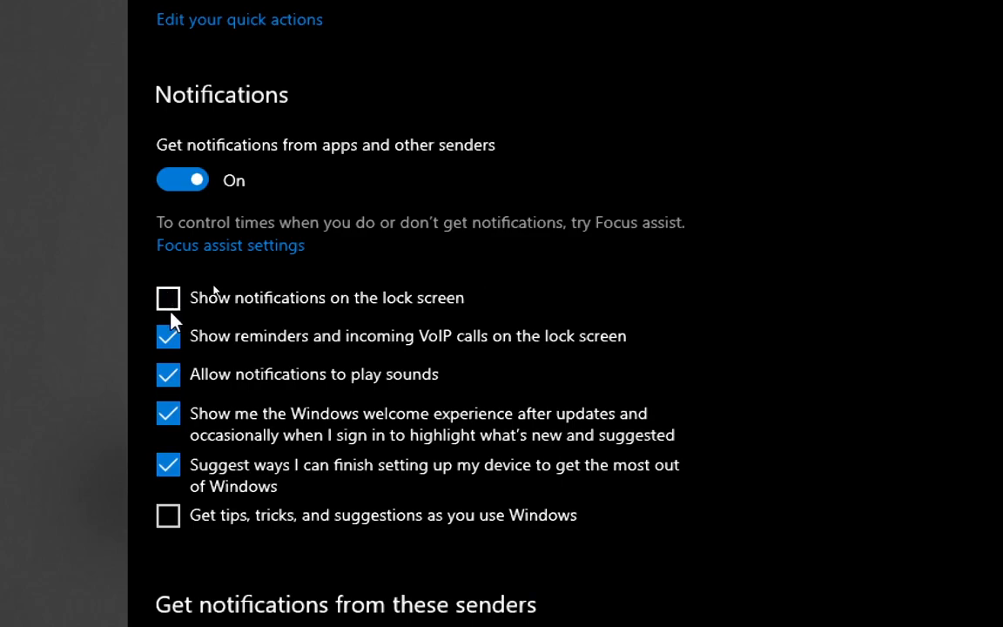
{"action": "left_click", "coordinate": [171, 377]}
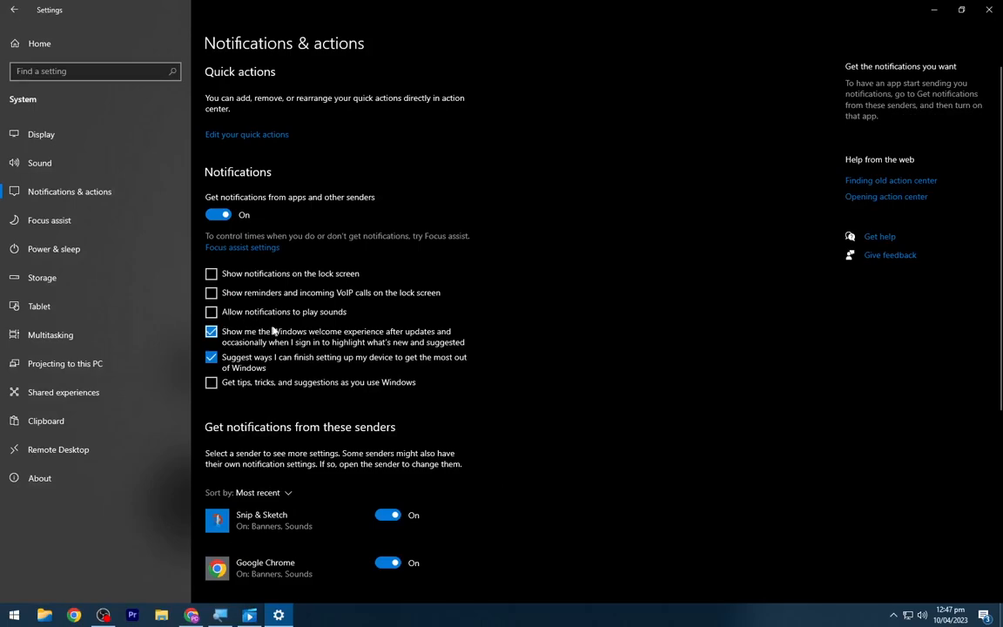
Turn off notifications from the senders Snip & Sketch, Microsoft Store and Files.
{"action": "scroll", "coordinate": [309, 342], "scroll_direction": "down", "scroll_amount": 5}
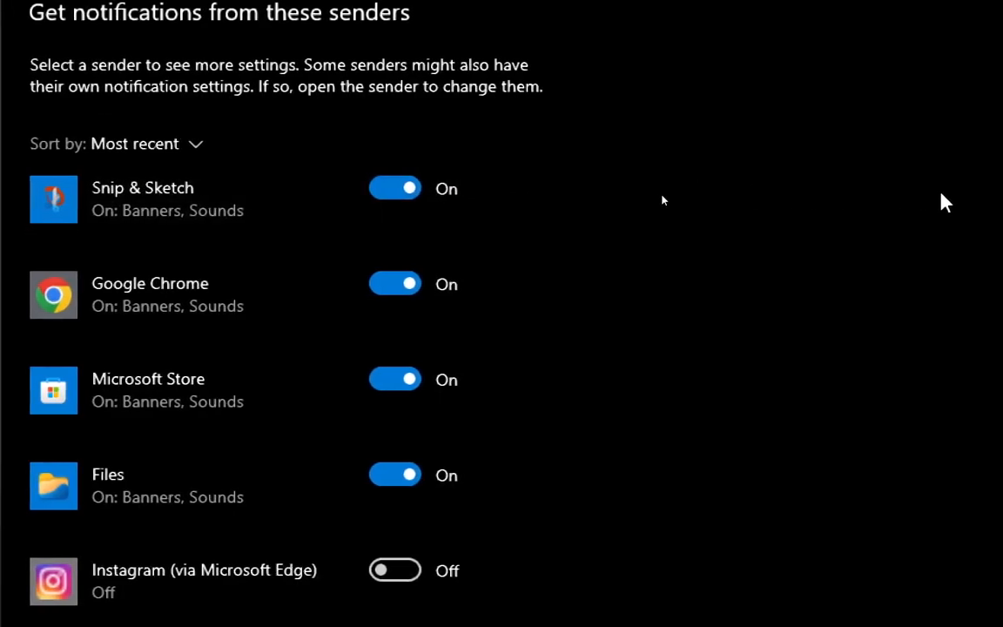
{"action": "left_click", "coordinate": [397, 192]}
{"action": "left_click", "coordinate": [392, 380]}
{"action": "left_click", "coordinate": [389, 475]}
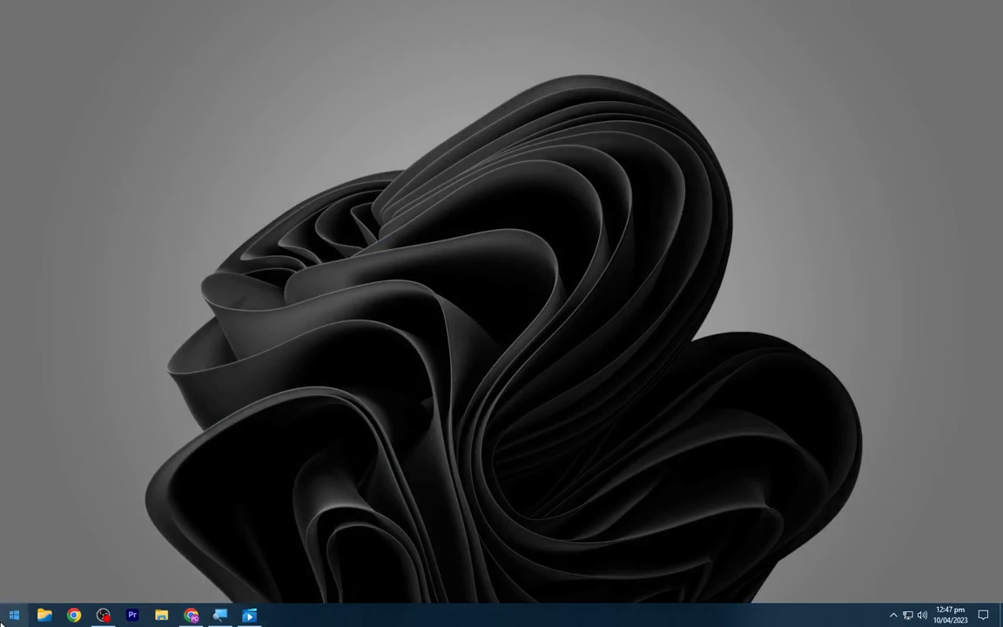
Open Defragment and Optimize Drives and optimize the C: drive.
{"action": "left_click", "coordinate": [5, 618]}
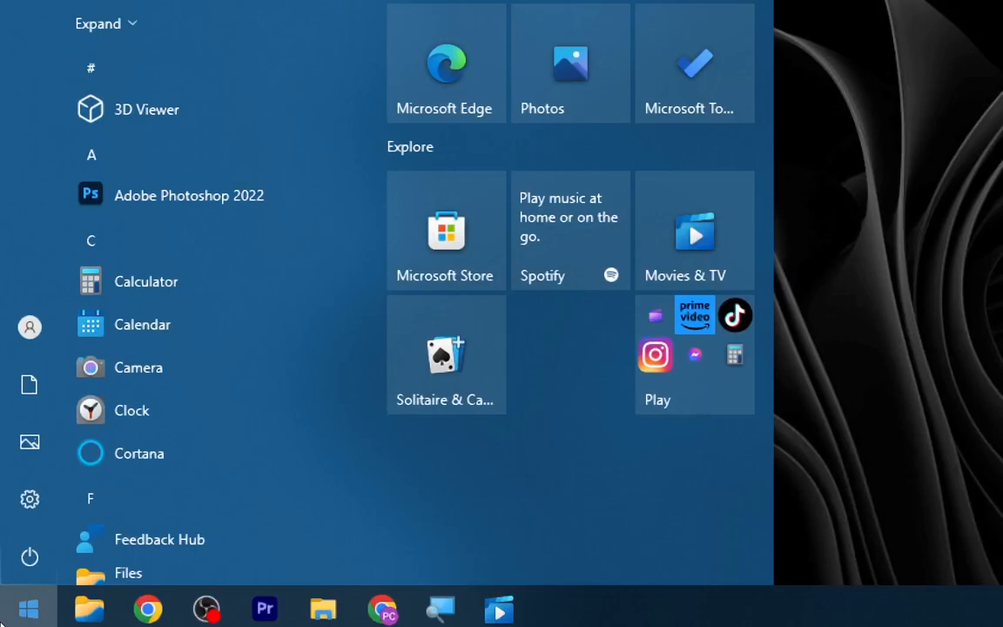
{"action": "type", "text": "defr"}
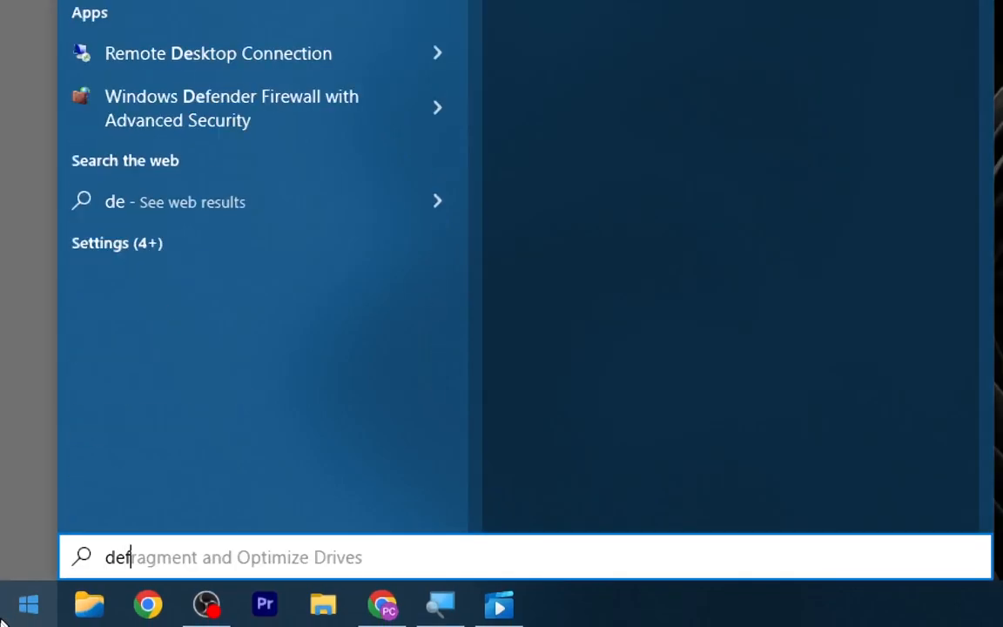
{"action": "type", "text": "a"}
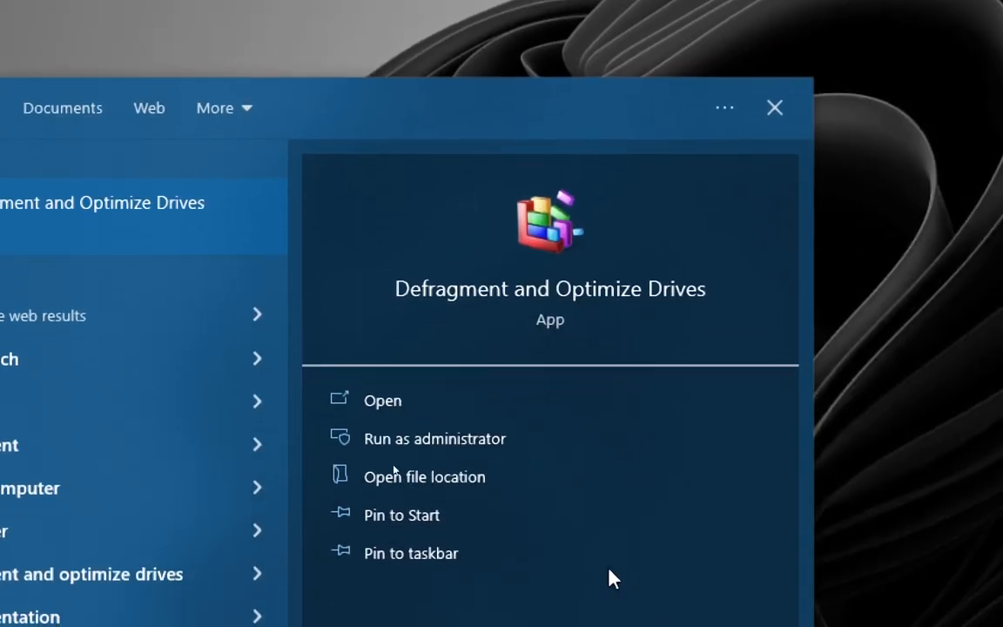
{"action": "left_click", "coordinate": [472, 408]}
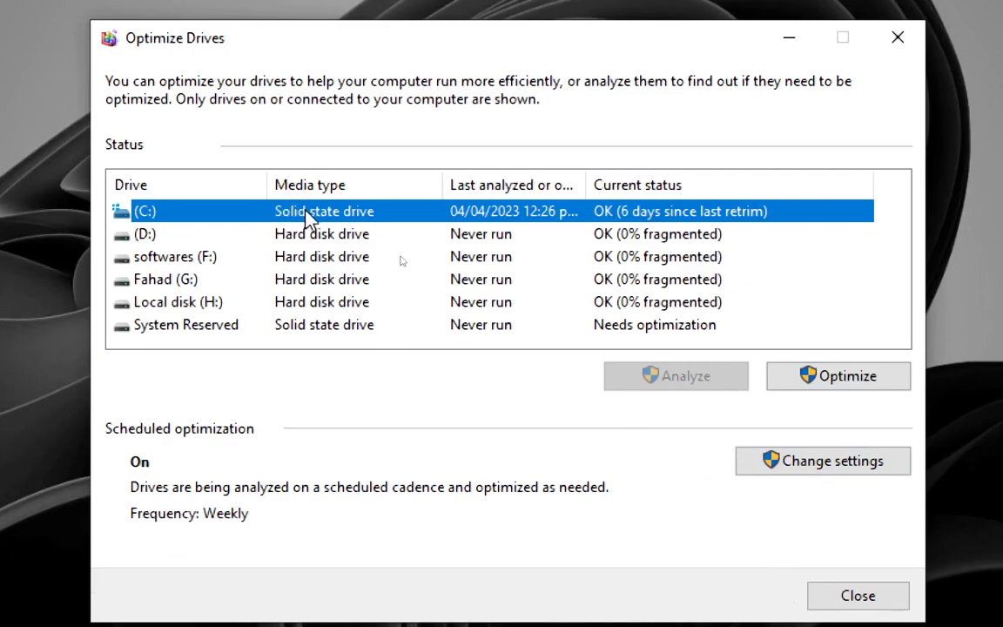
{"action": "left_click", "coordinate": [871, 381]}
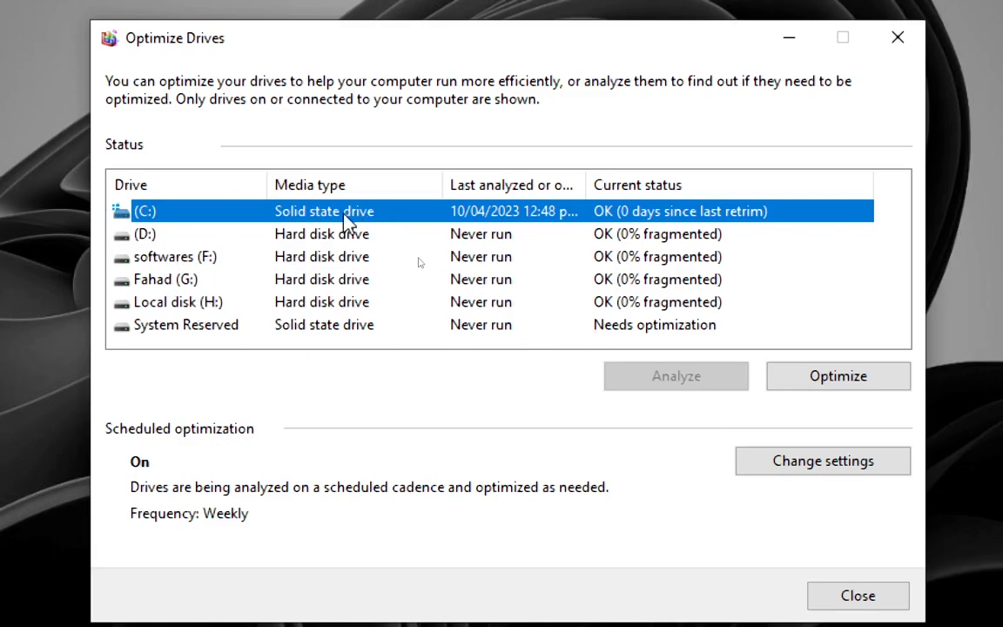
Review the media type and status of the C:, D:, F:, G: and H: drives, and close Optimize Drives.
{"action": "left_click", "coordinate": [314, 236]}
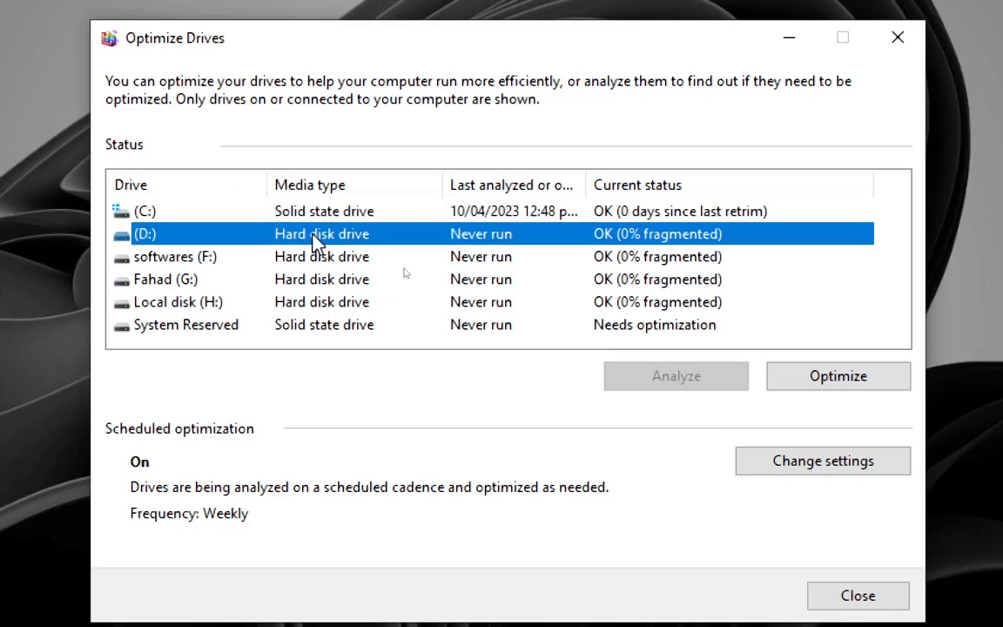
{"action": "left_click", "coordinate": [319, 258]}
{"action": "left_click", "coordinate": [320, 280]}
{"action": "left_click", "coordinate": [318, 303]}
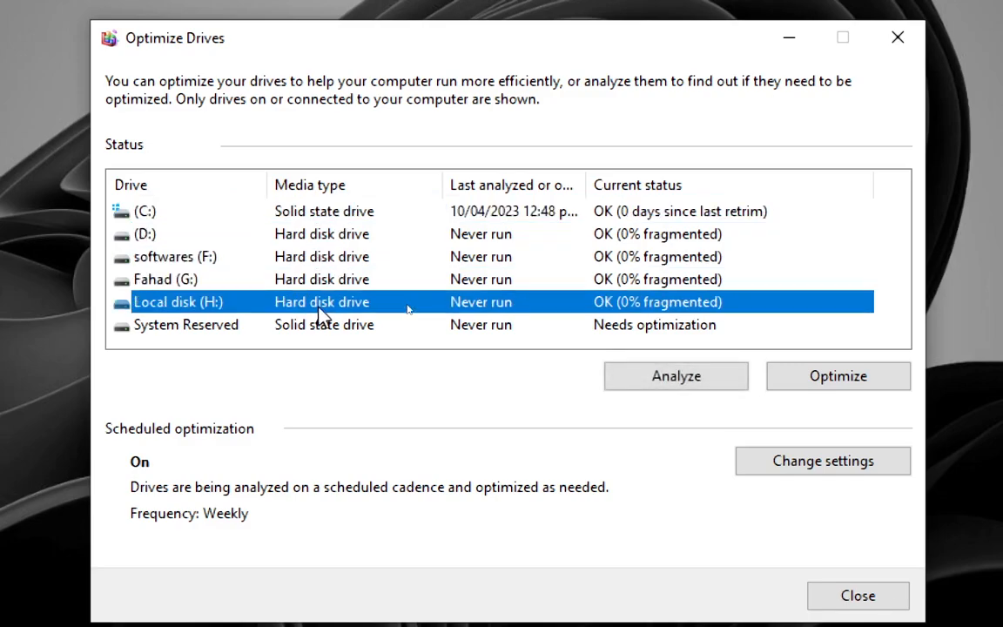
{"action": "left_click", "coordinate": [320, 212]}
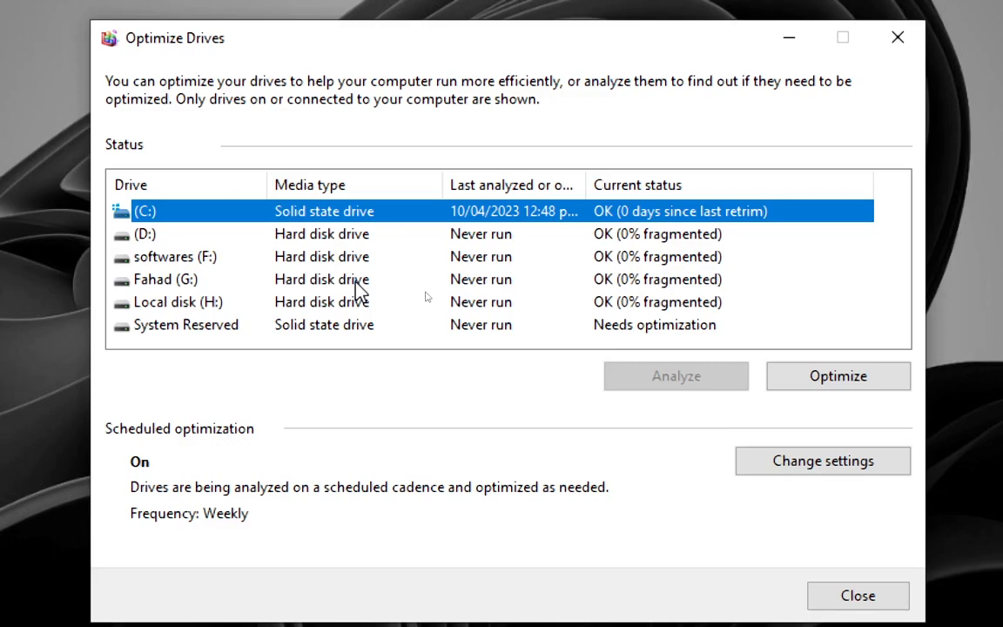
{"action": "left_click", "coordinate": [365, 236]}
{"action": "left_click", "coordinate": [365, 258]}
{"action": "left_click", "coordinate": [370, 280]}
{"action": "left_click", "coordinate": [370, 296]}
{"action": "left_click", "coordinate": [368, 279]}
{"action": "left_click", "coordinate": [370, 232]}
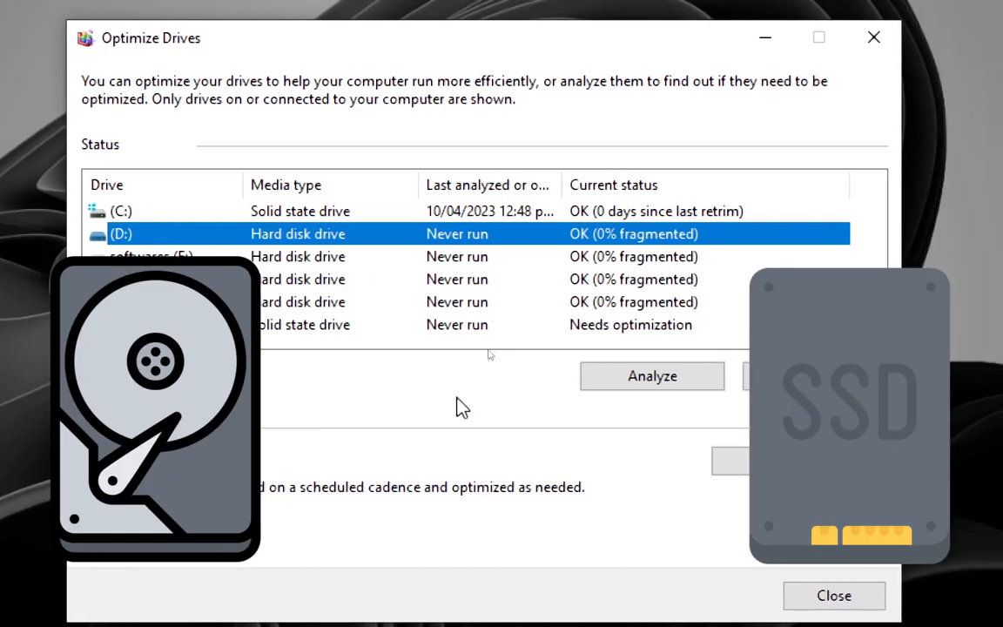
{"action": "left_click", "coordinate": [825, 600]}
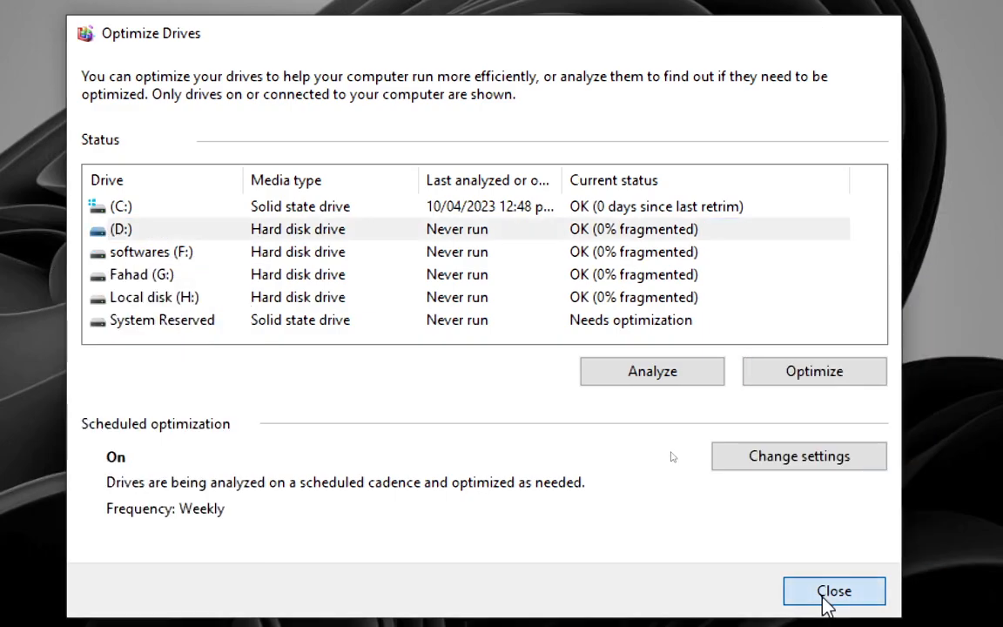